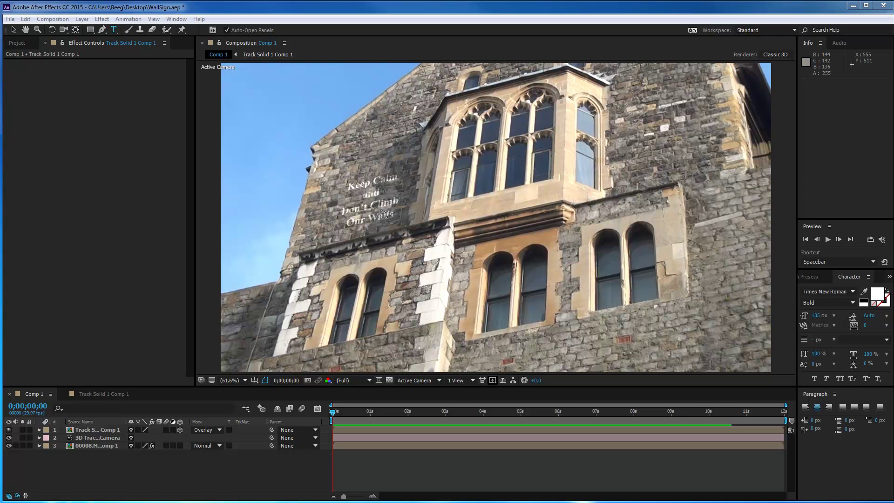
- Preview the finished wall-sign composition and return the playhead to the start
click(827, 240)
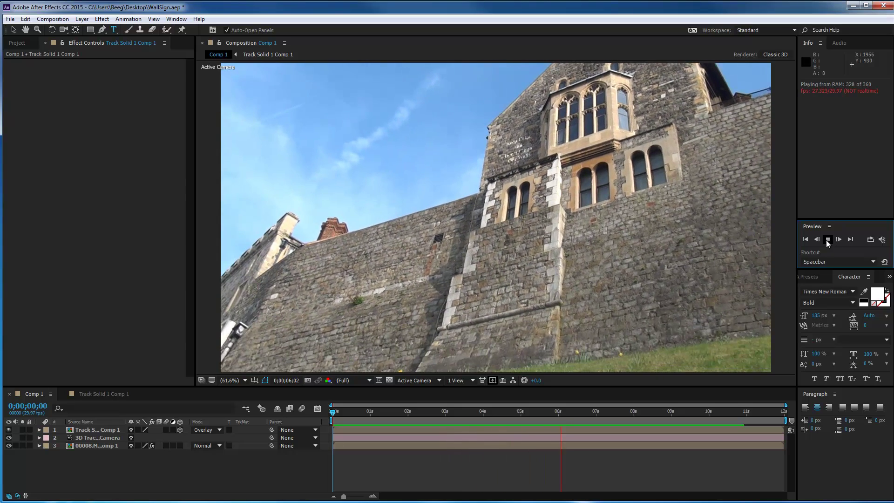
click(827, 239)
drag(501, 412, 320, 414)
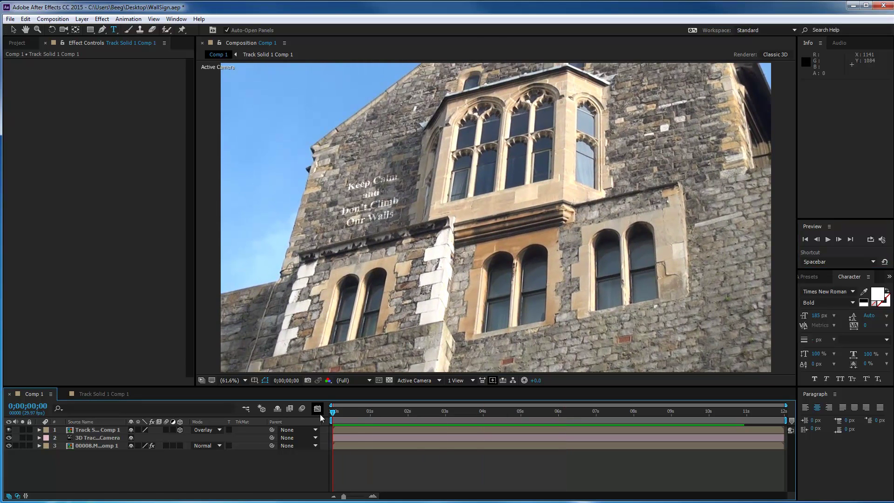
- Delete everything in the project except the 00008.MTS footage, including the Solids folder and all compositions
click(99, 431)
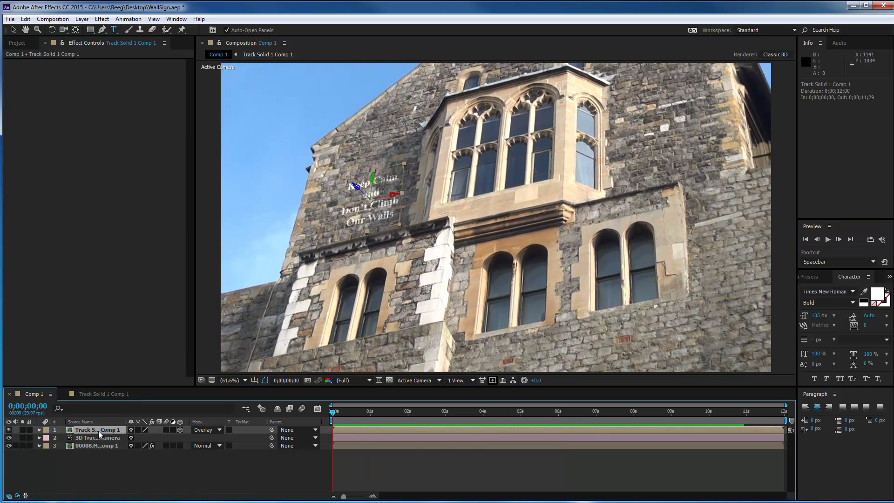
key(Delete)
click(99, 434)
key(Delete)
click(98, 432)
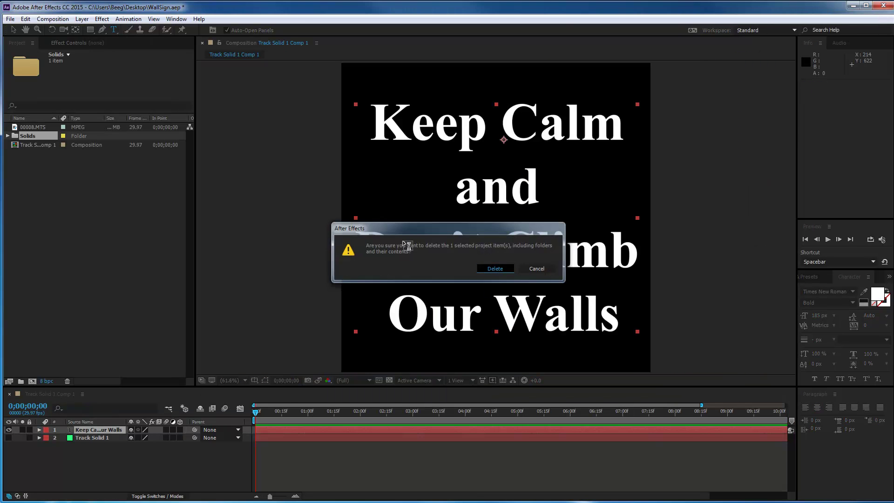
key(Return)
click(28, 136)
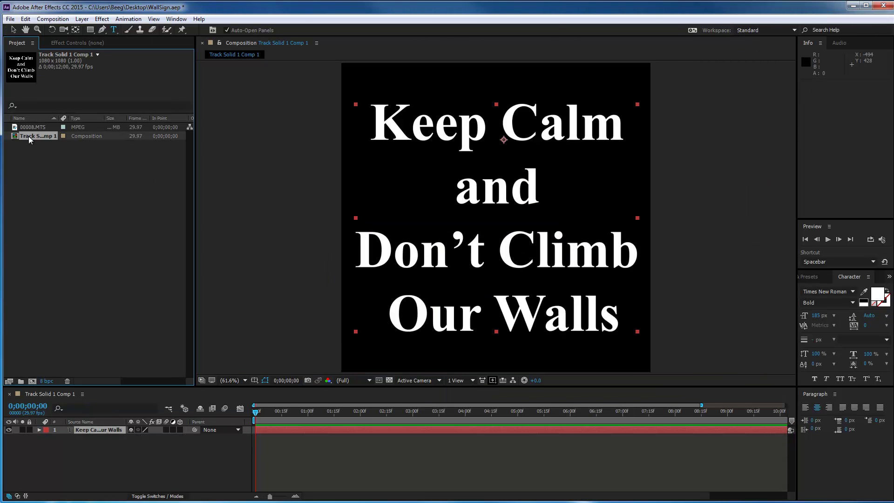
key(Delete)
key(Return)
- Create a new composition named Comp 1 with the HDTV 1080 29.97 preset and a duration of 12 seconds
click(34, 126)
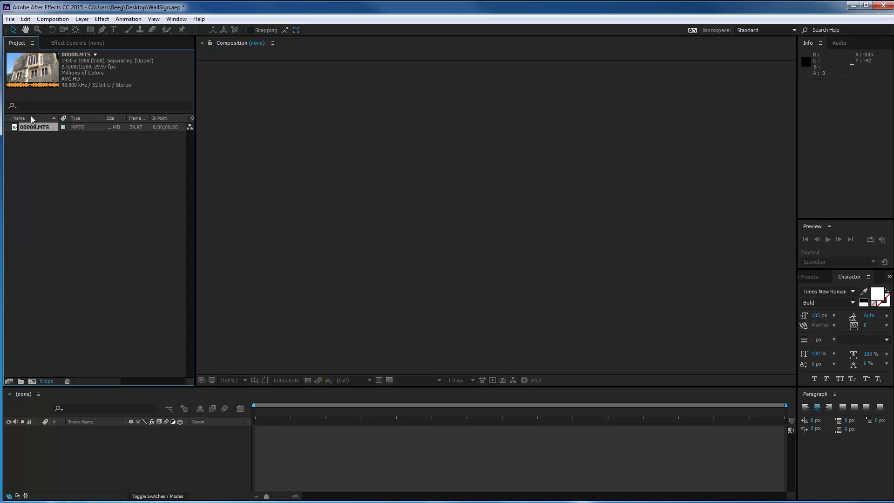
right_click(22, 127)
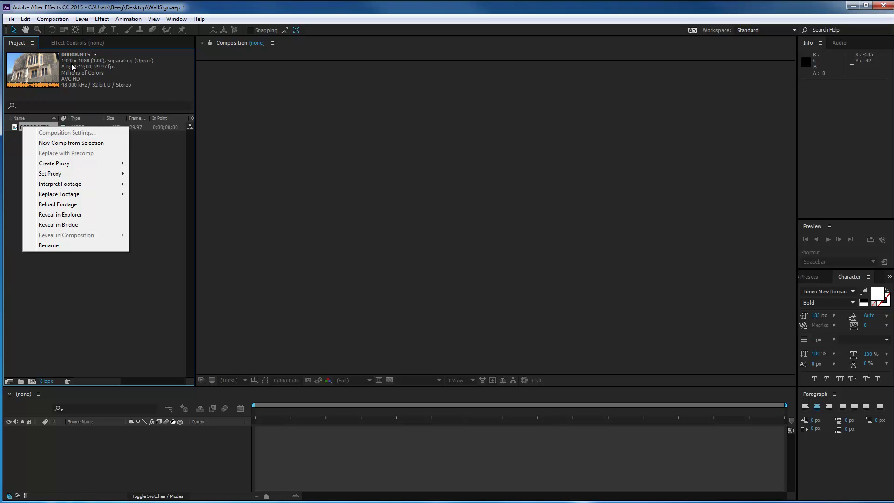
click(56, 20)
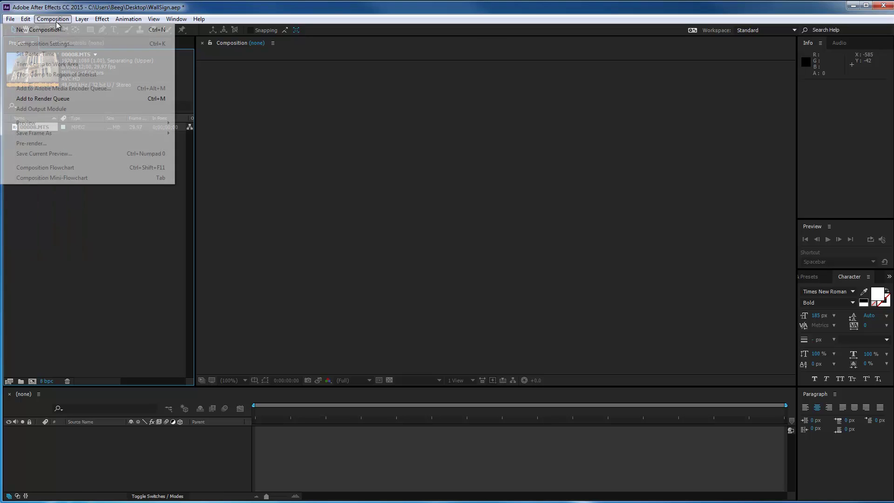
click(56, 31)
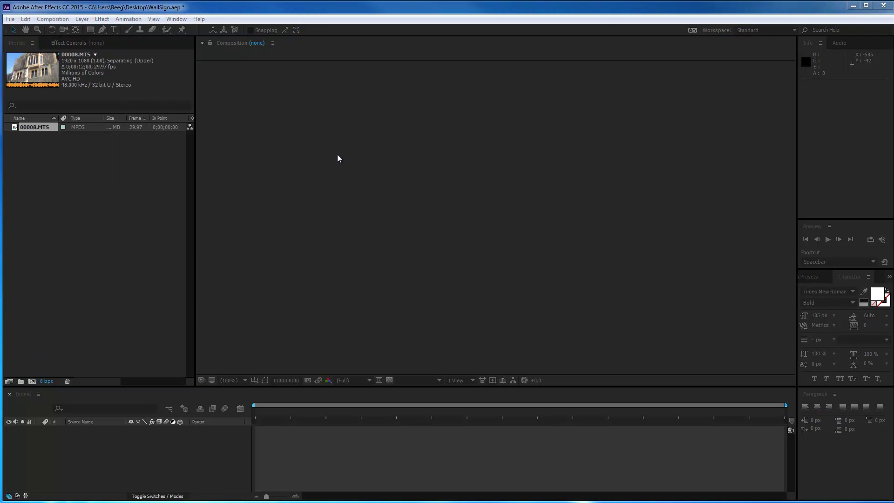
drag(679, 112, 400, 69)
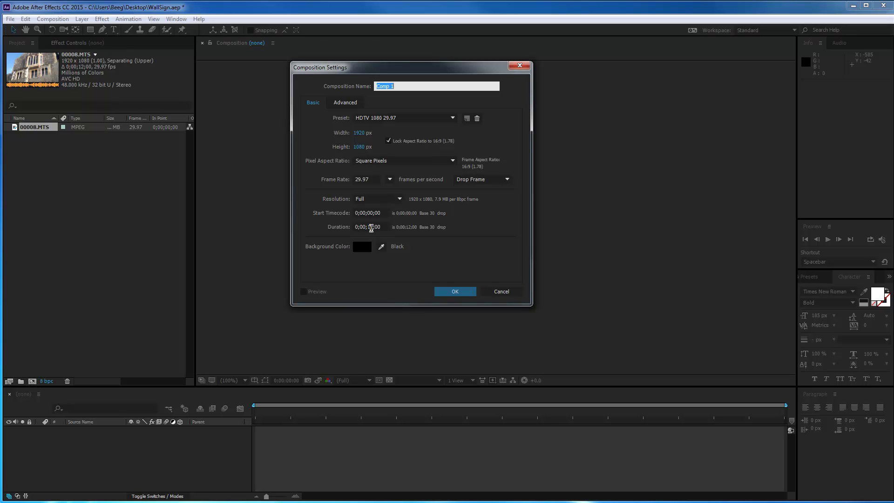
click(459, 293)
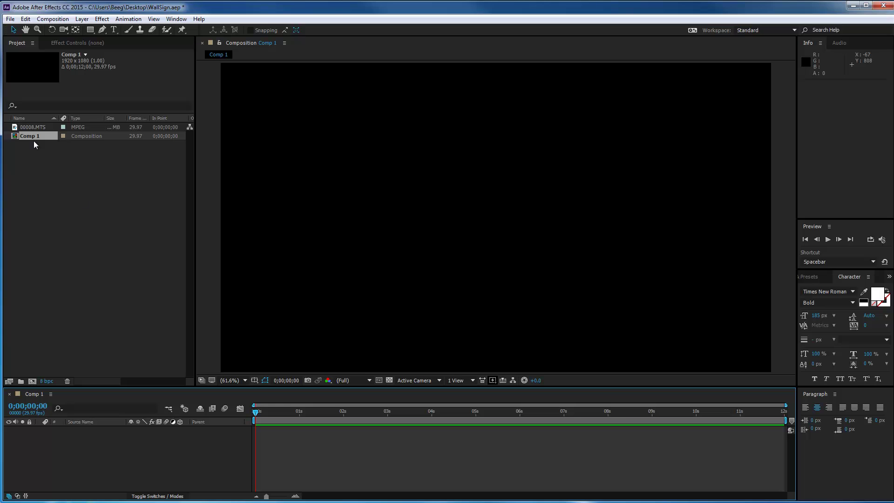
- Add the 00008.MTS footage to the Comp 1 timeline as a layer
drag(29, 127, 87, 457)
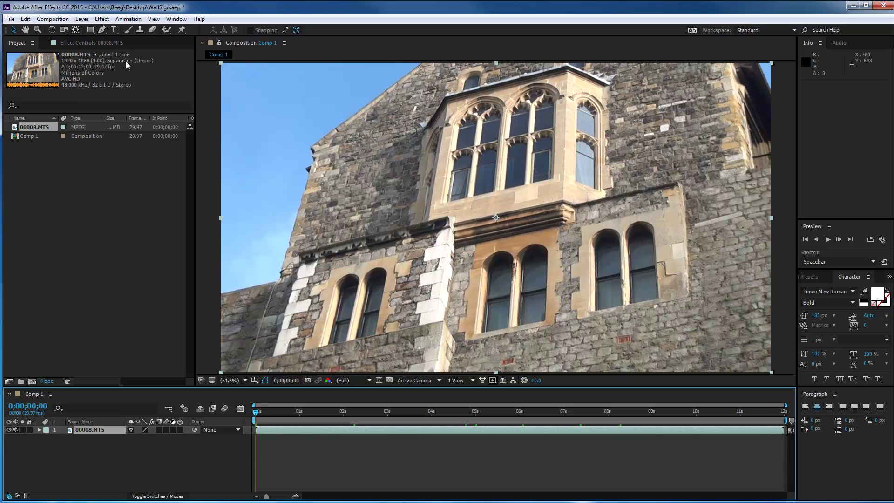
right_click(74, 431)
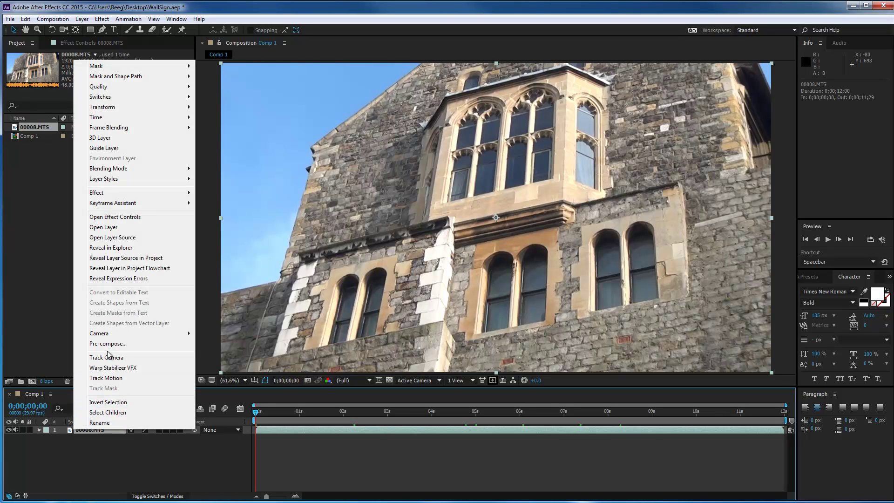
click(59, 331)
click(81, 432)
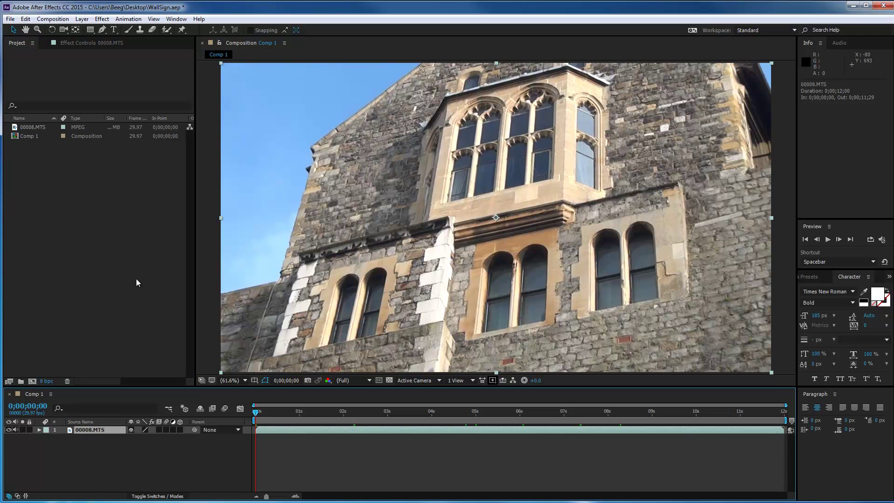
click(45, 131)
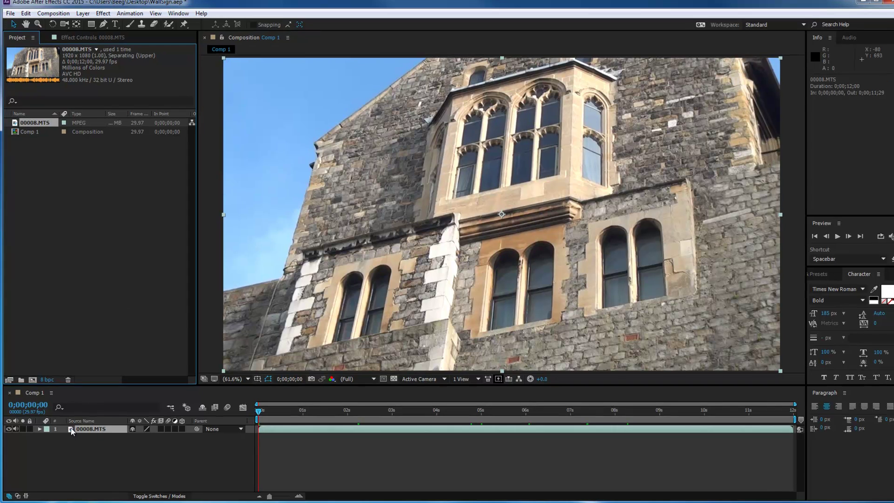
- Pre-compose the 00008.MTS layer as 00008.MTS Comp 1, leaving all attributes in Comp 1
right_click(70, 428)
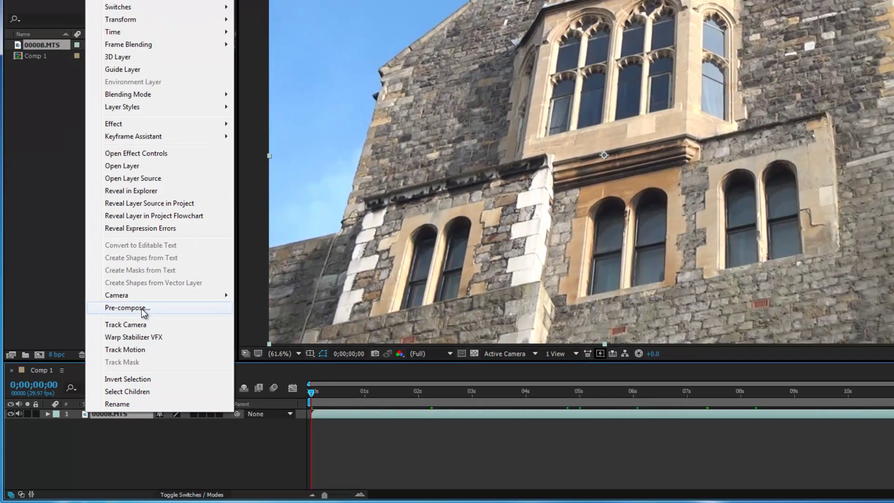
click(388, 372)
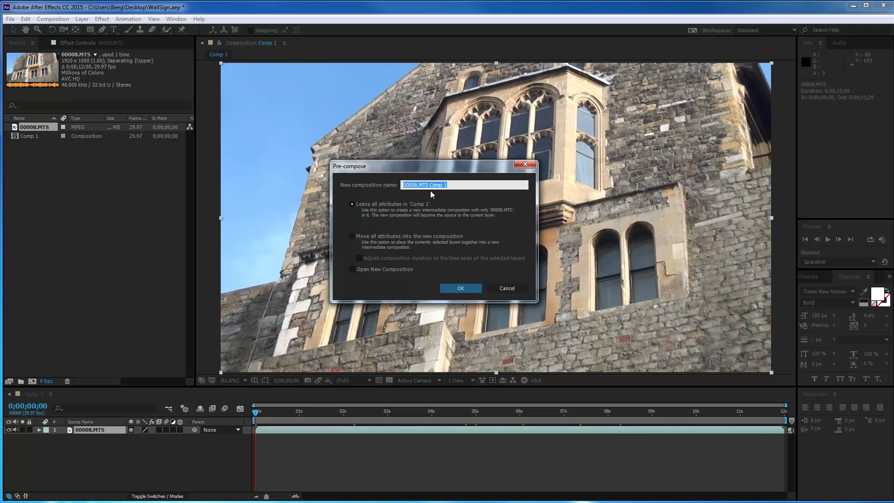
click(457, 292)
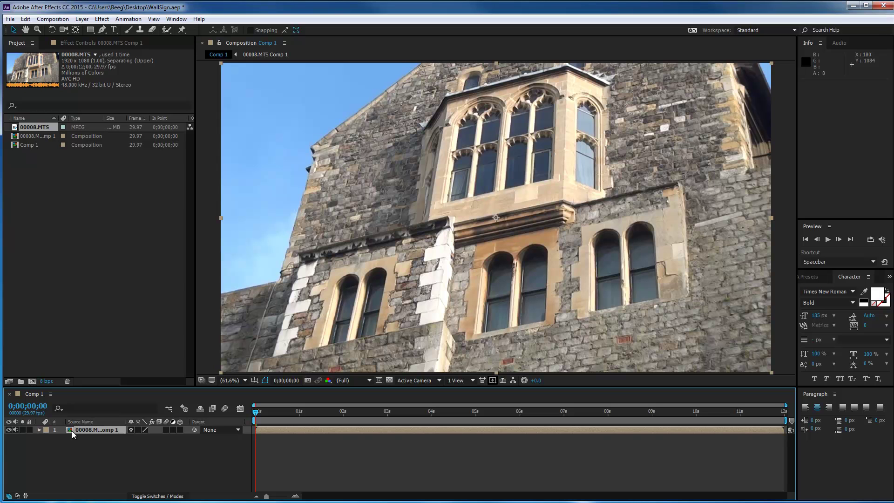
- Apply camera tracking to the pre-composed 00008.MTS Comp 1 layer and let it analyze the footage
right_click(281, 429)
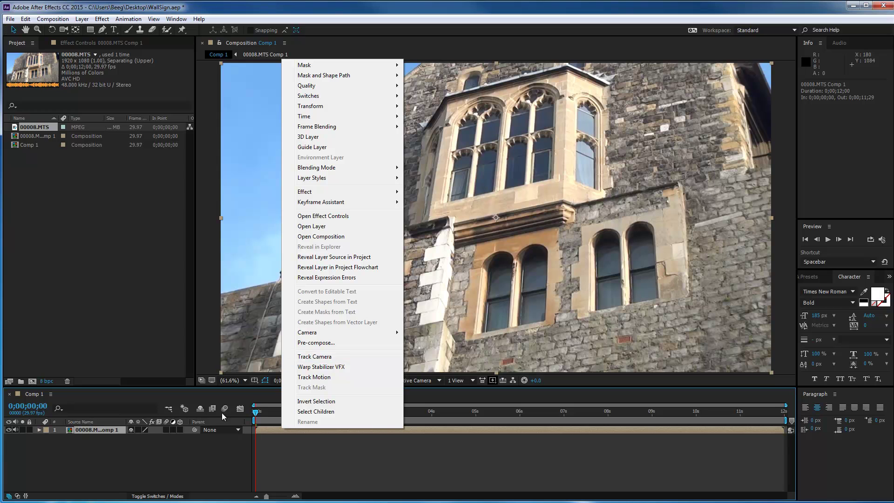
right_click(314, 429)
click(347, 358)
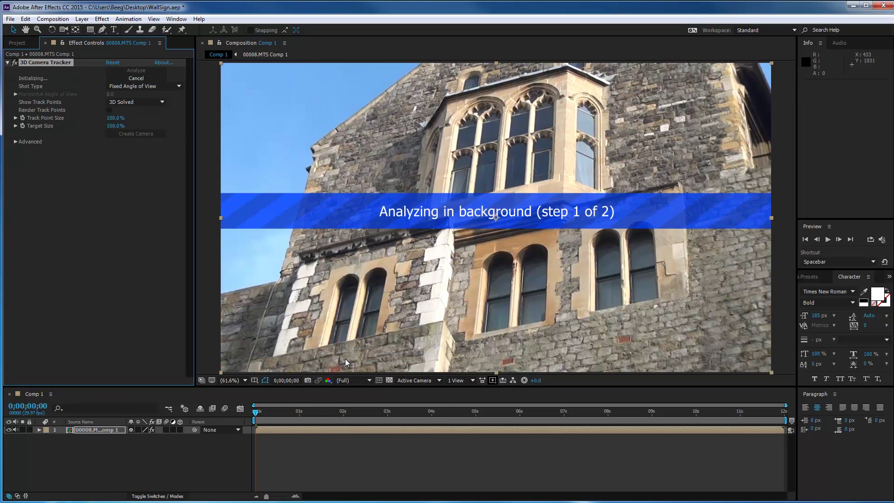
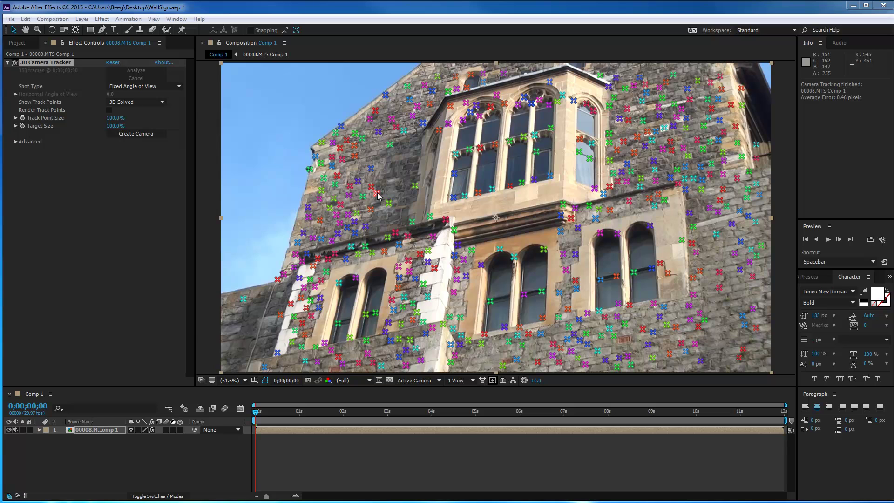
- Select three track points lying flat on the stone wall left of the bay window and create a solid and camera from them
click(244, 381)
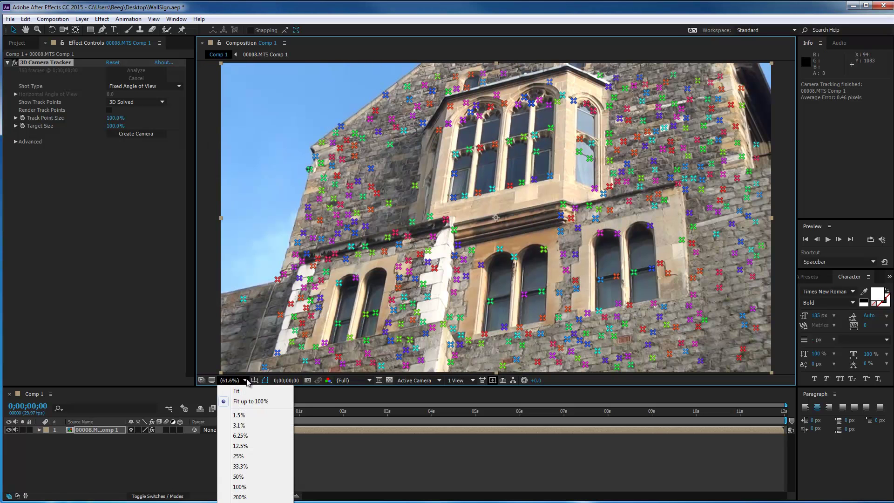
click(239, 456)
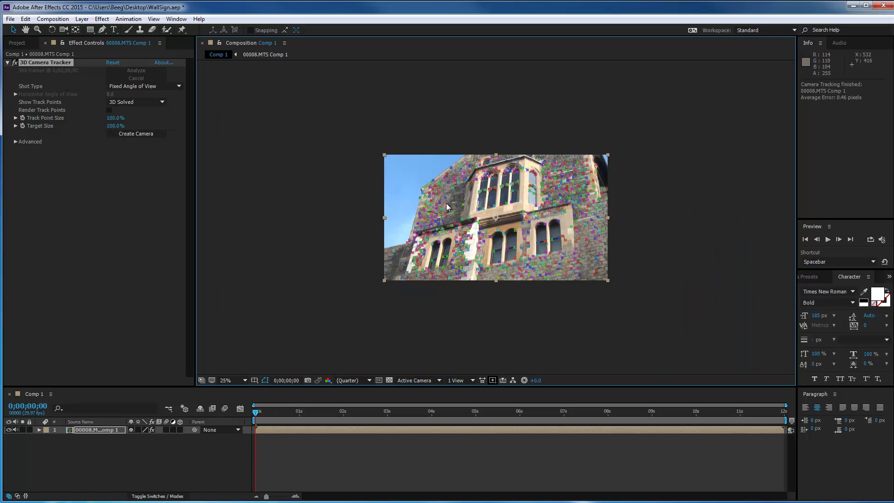
mouse_move(444, 203)
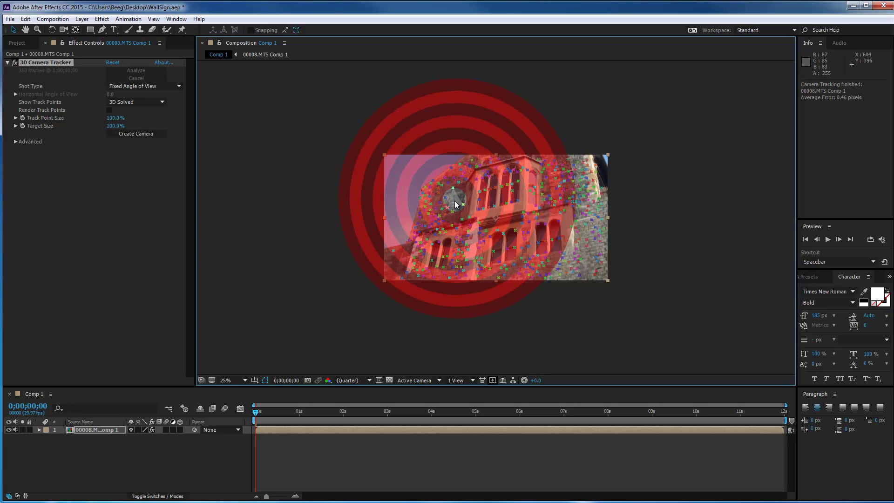
click(245, 381)
click(236, 389)
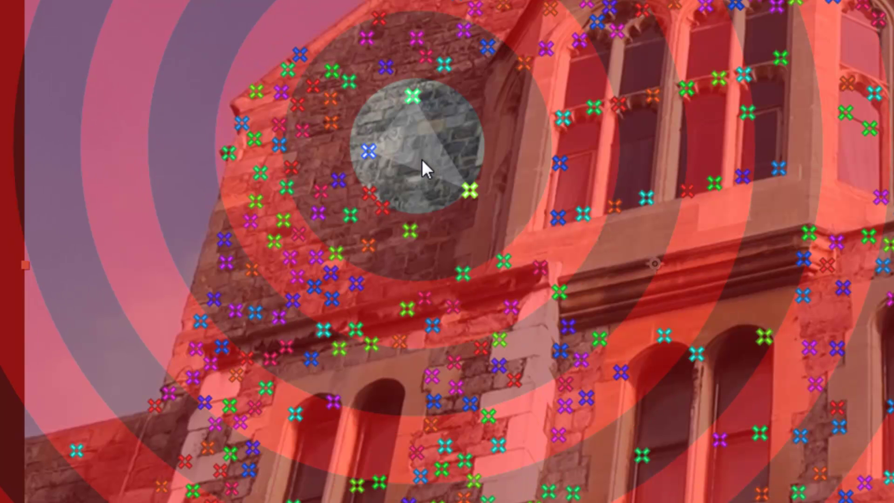
click(422, 159)
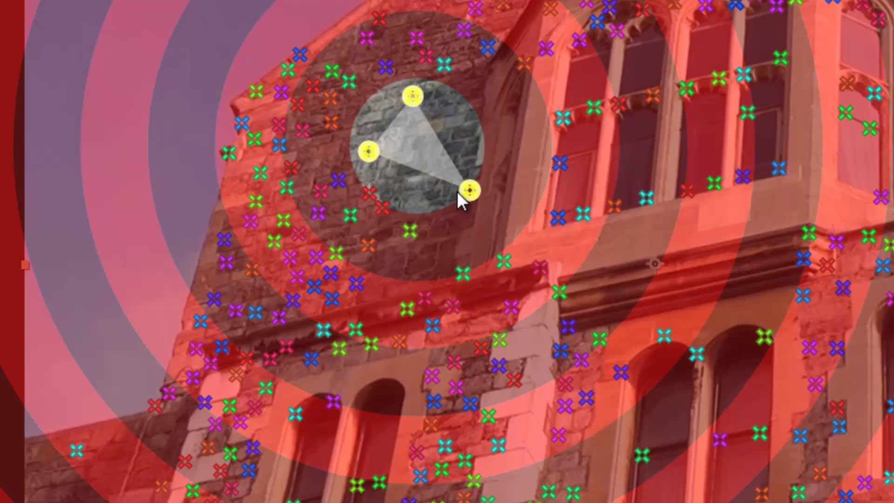
right_click(409, 135)
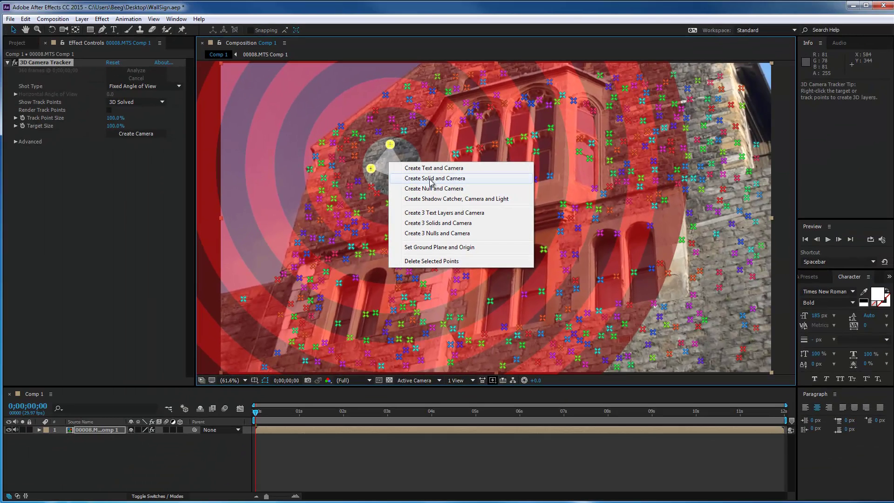
click(431, 179)
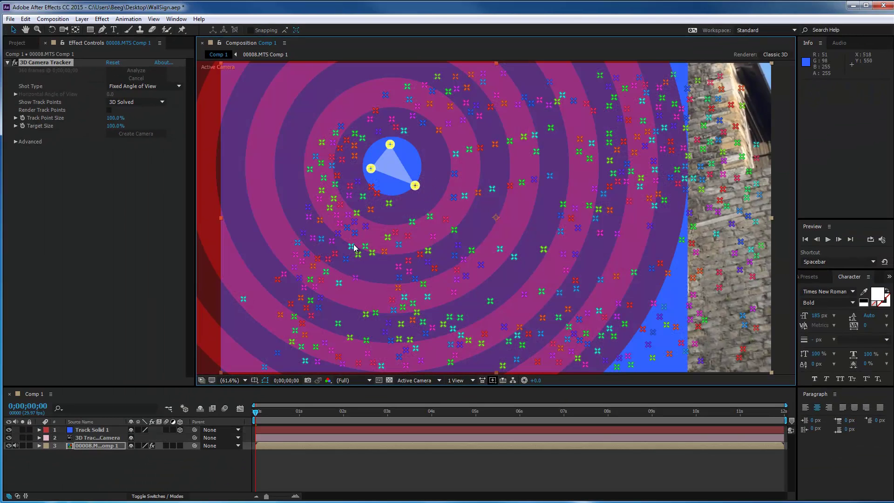
- Scale the blue track solid down to 10% so it covers only a small patch of the wall
click(231, 380)
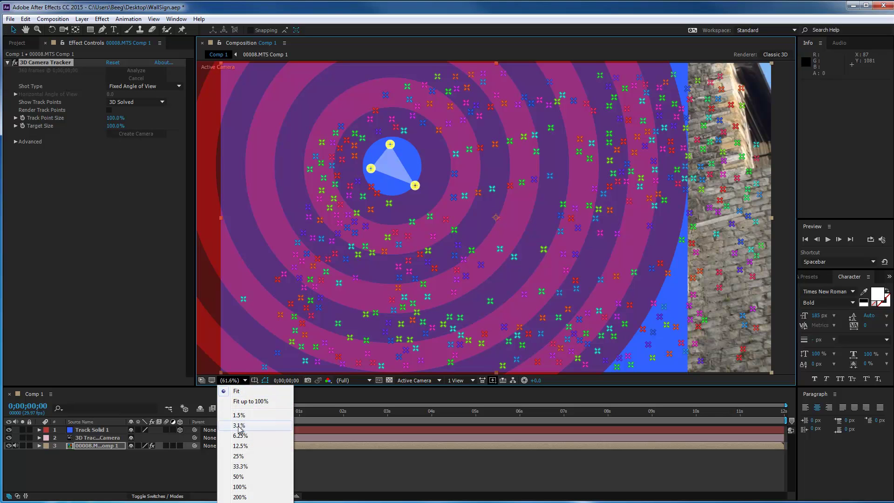
click(239, 467)
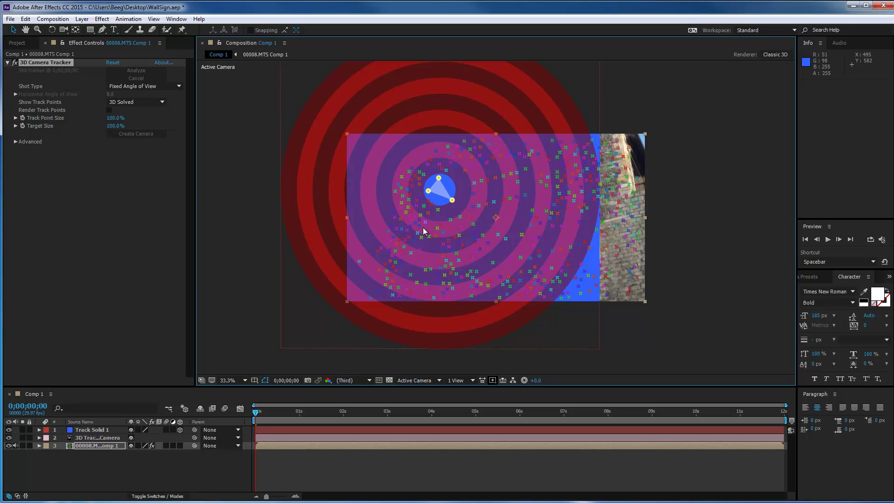
click(89, 430)
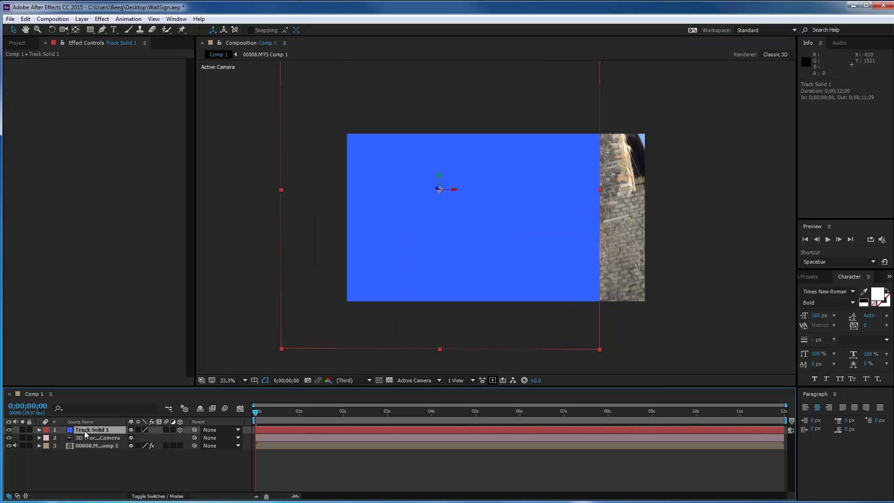
key(F2)
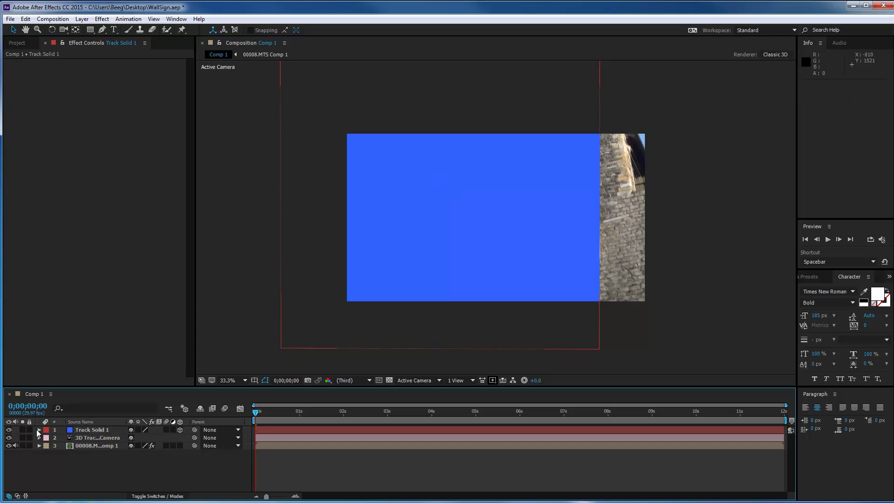
click(40, 430)
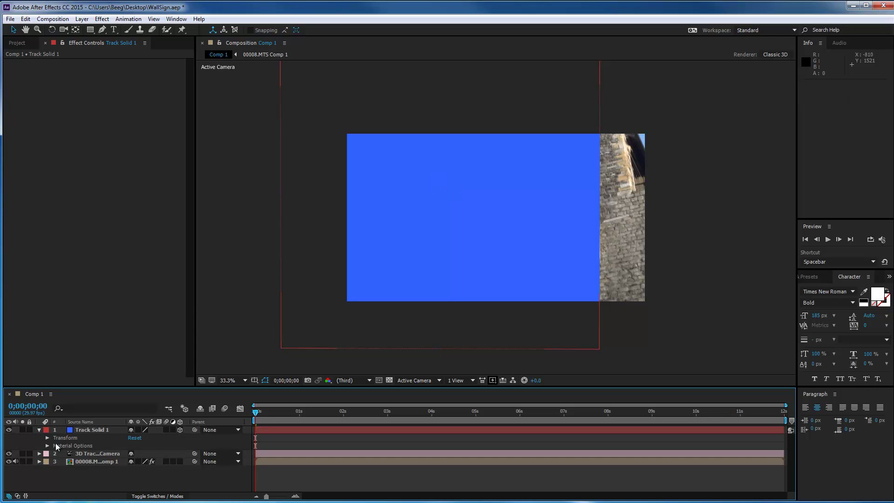
click(47, 437)
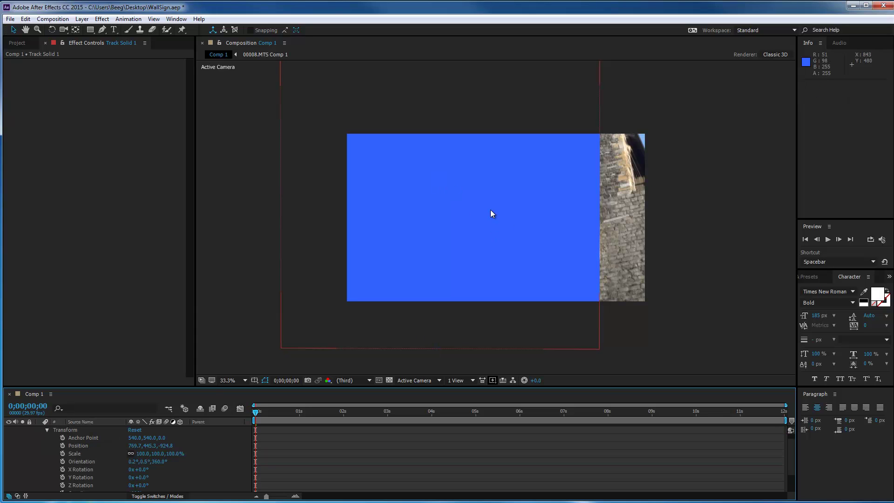
drag(158, 455, 112, 452)
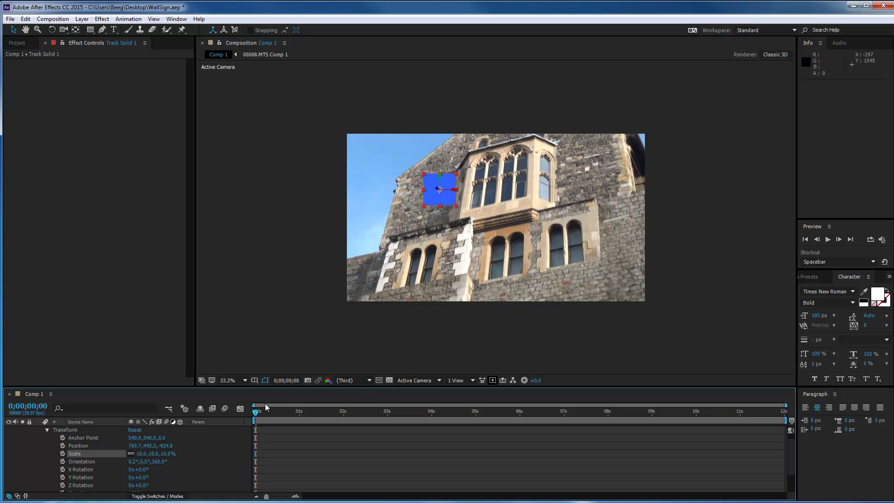
- Fit the composition in the viewer and scrub through the footage to check that the blue solid stays attached to the wall
click(241, 385)
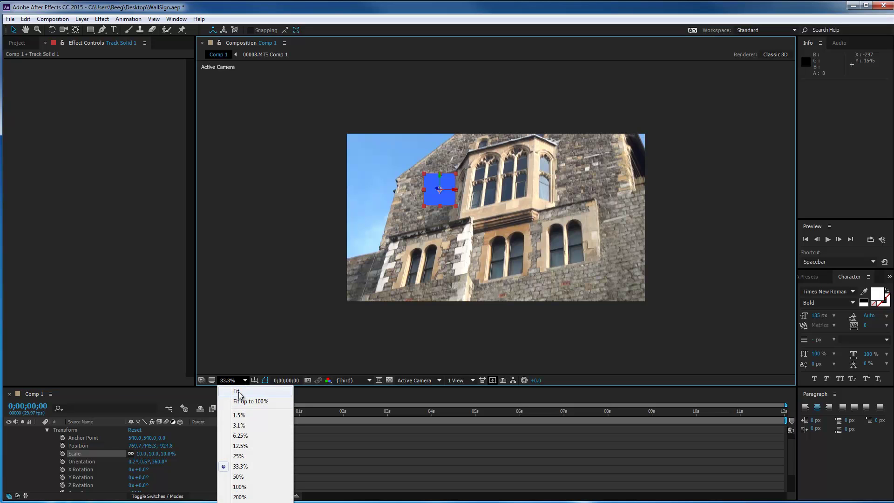
click(265, 393)
drag(255, 414, 348, 417)
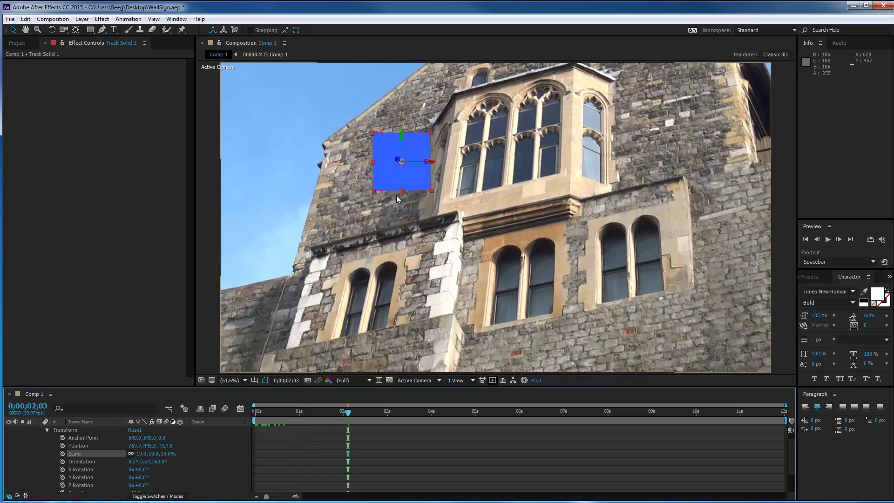
drag(350, 414, 622, 414)
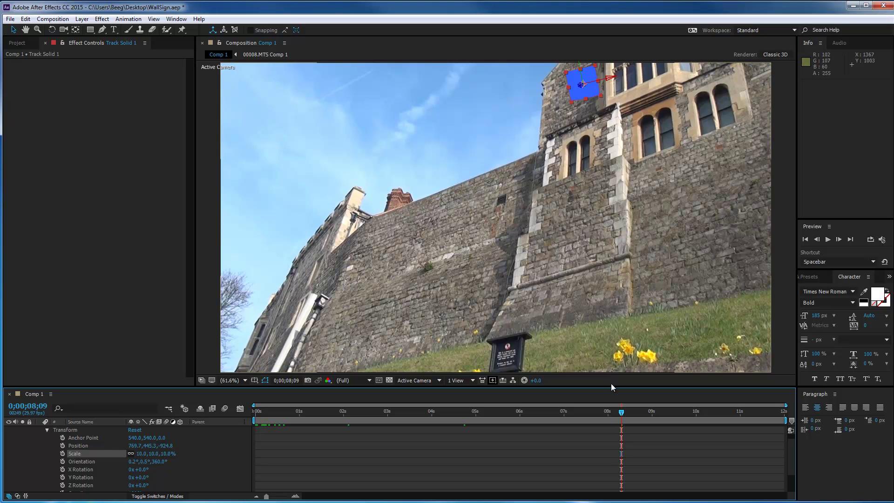
drag(619, 413, 251, 412)
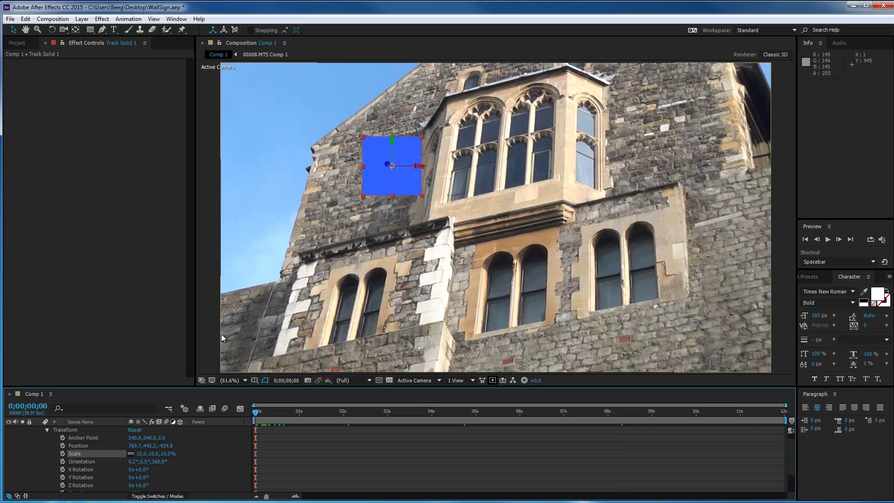
- Set the Track Solid 1 orientation to 332.2°, 18.5°, 1.0° and move it to 739.5, 475.8, -929.4 on the wall
drag(234, 386, 234, 369)
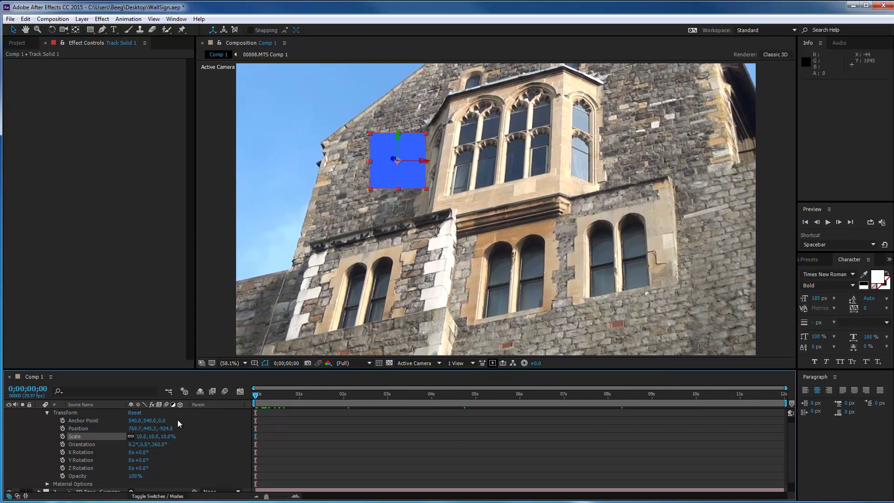
scroll(204, 424, up, 1)
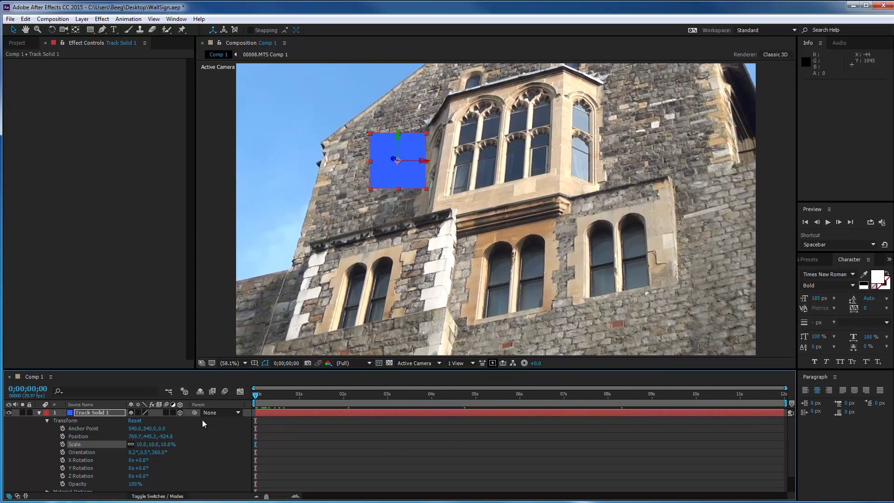
click(141, 452)
key(Return)
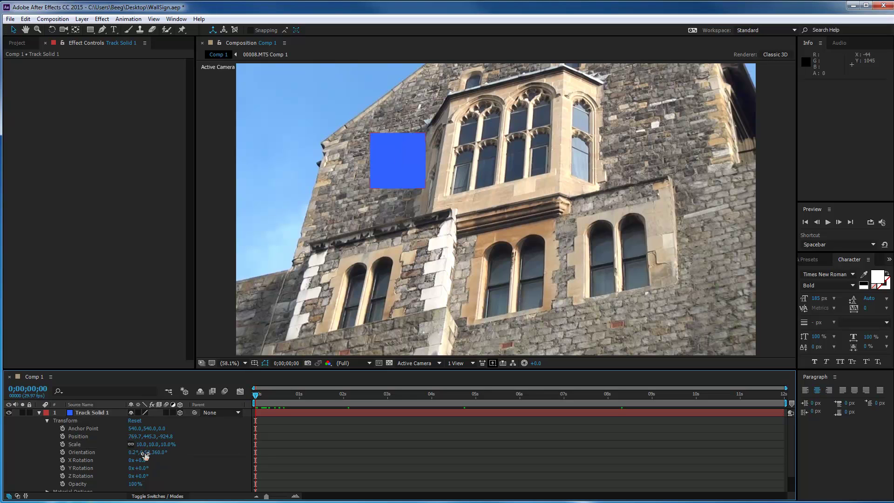
drag(146, 452, 166, 453)
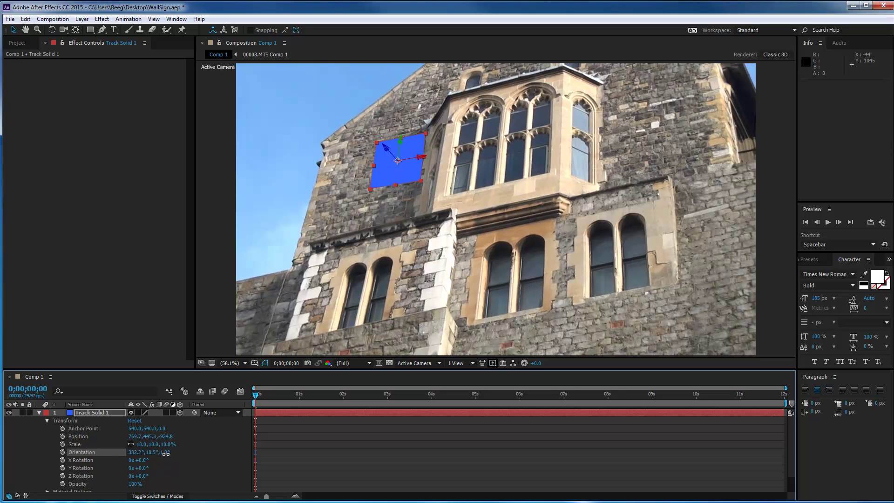
drag(403, 138, 402, 175)
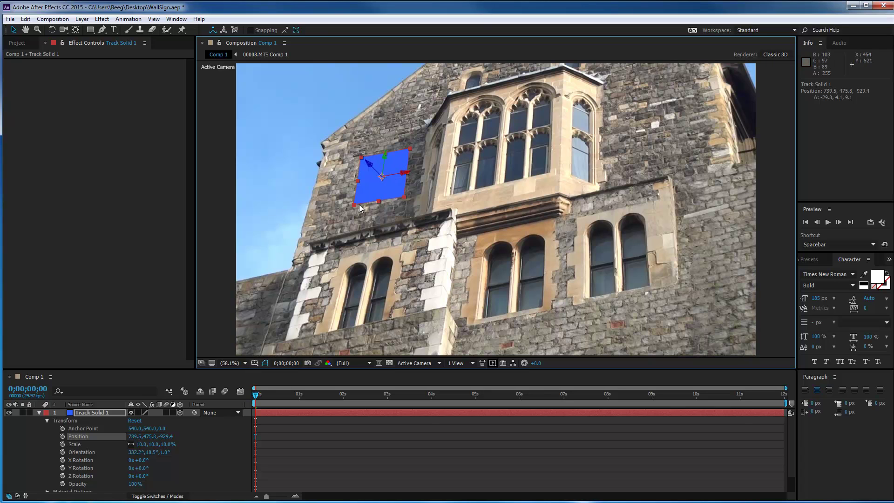
- Set the Z orientation of Track Solid 1 to 0°
click(162, 451)
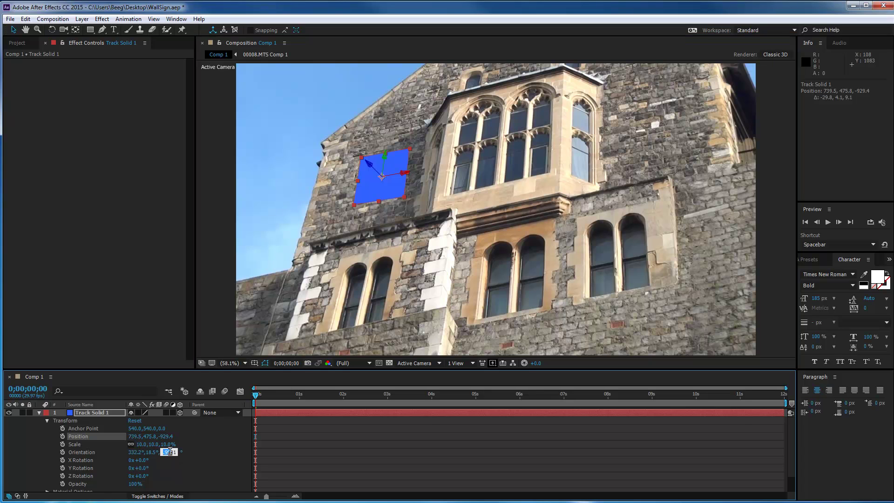
drag(170, 451, 161, 453)
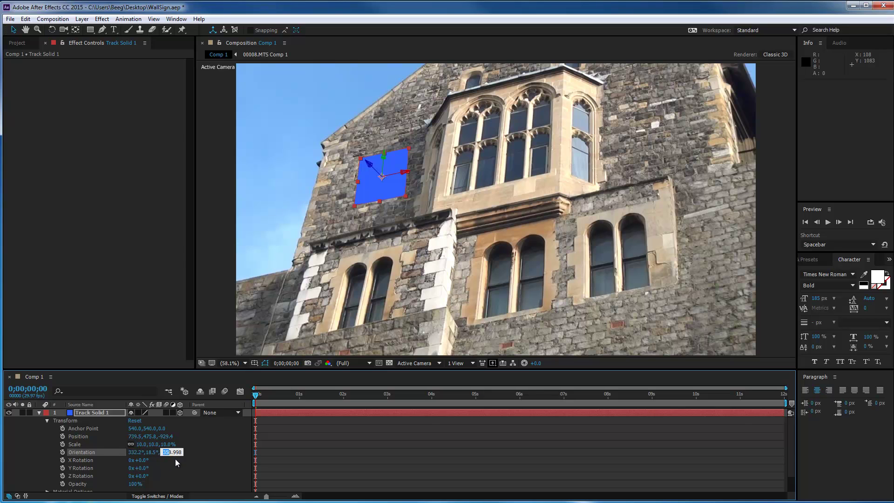
text(3)
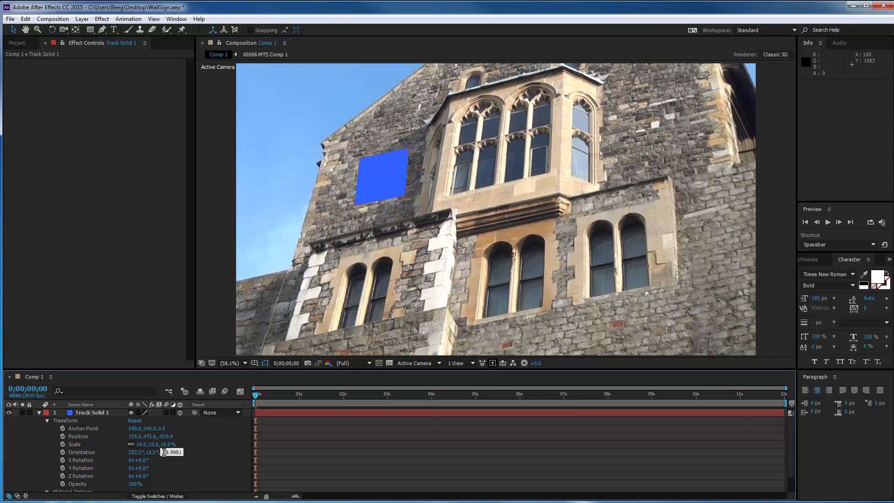
key(Return)
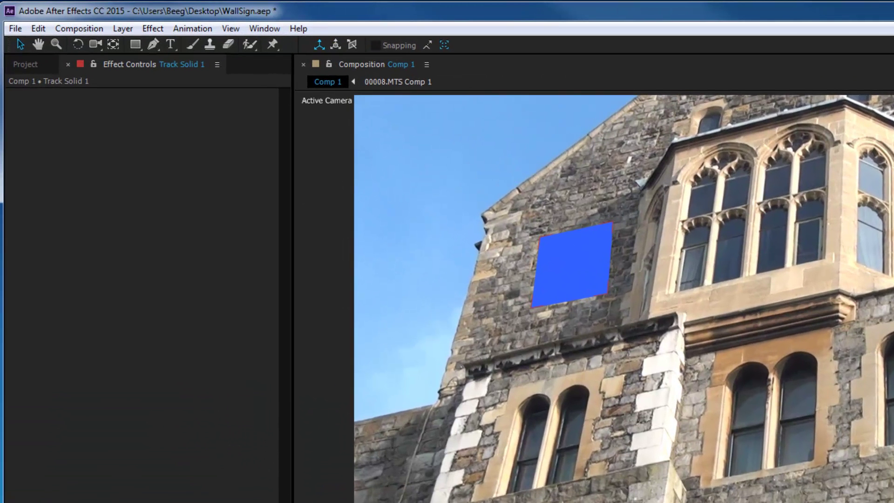
click(150, 28)
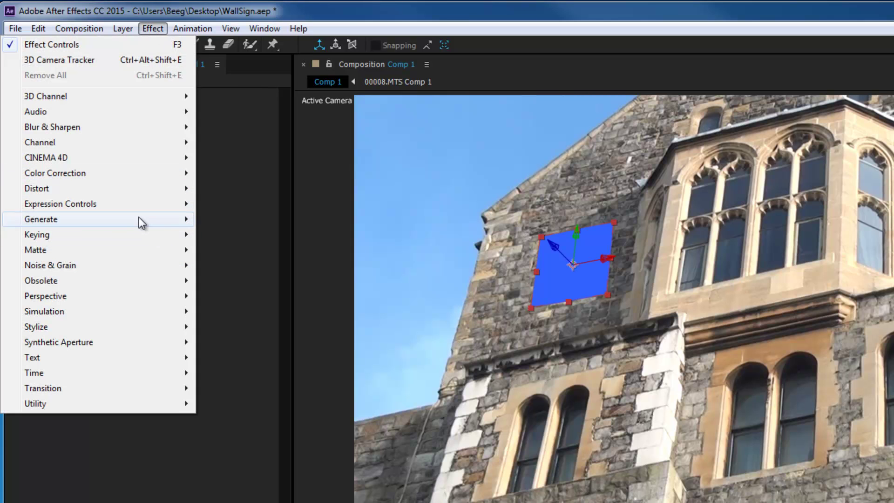
mouse_move(131, 191)
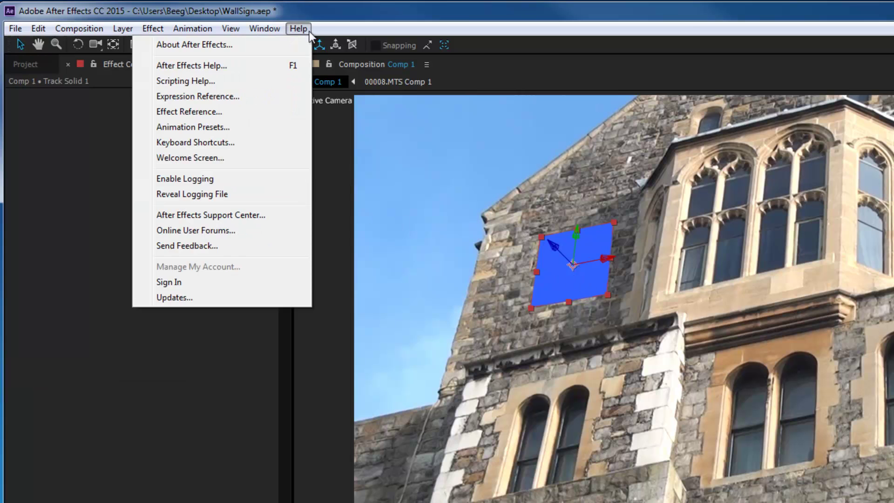
click(311, 15)
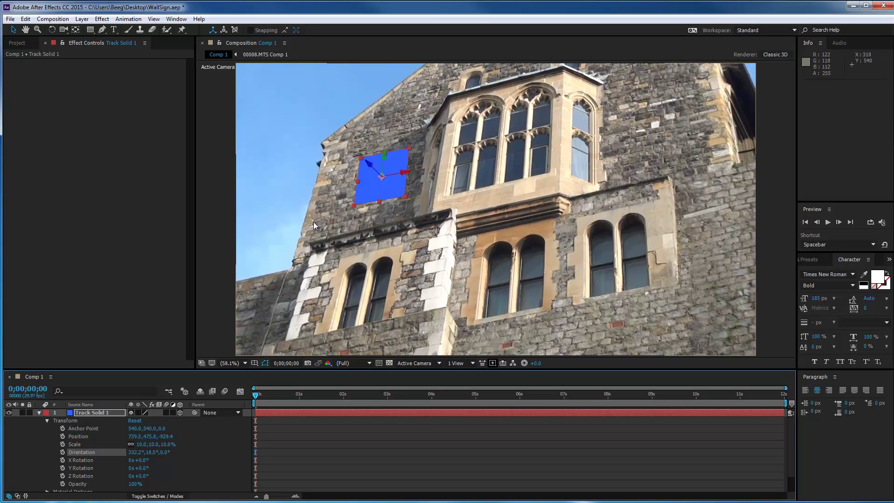
click(278, 226)
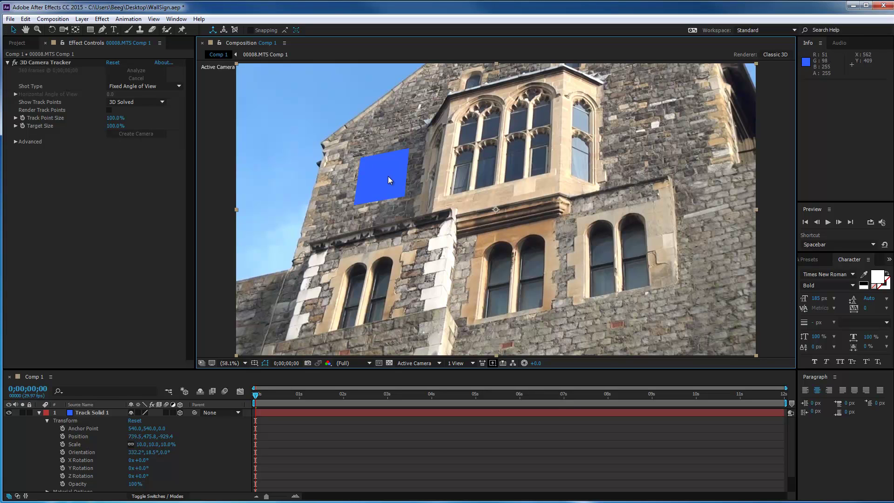
- Pre-compose Track Solid 1 as Track Solid 1 Comp 1, leaving all attributes in Comp 1, and open the new composition
right_click(91, 412)
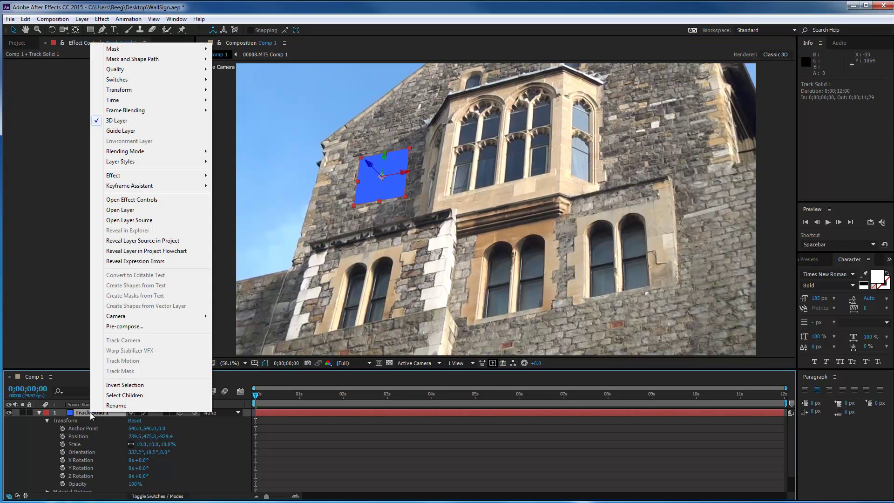
click(127, 328)
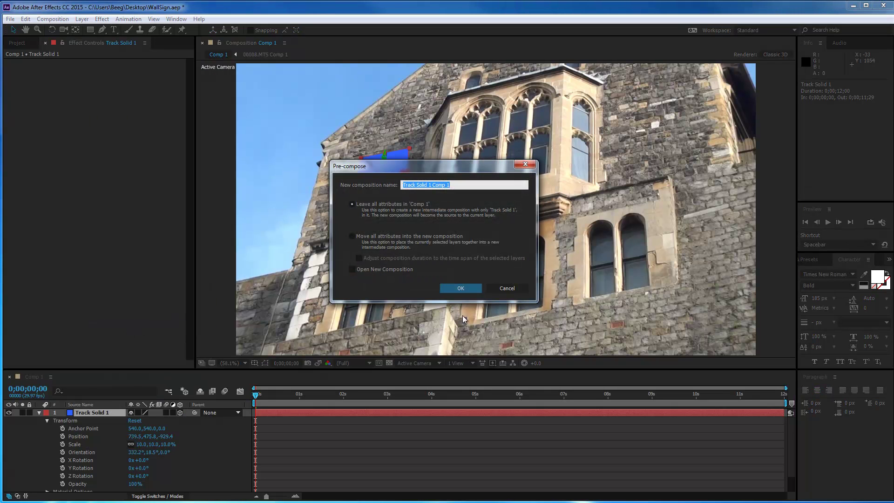
click(461, 289)
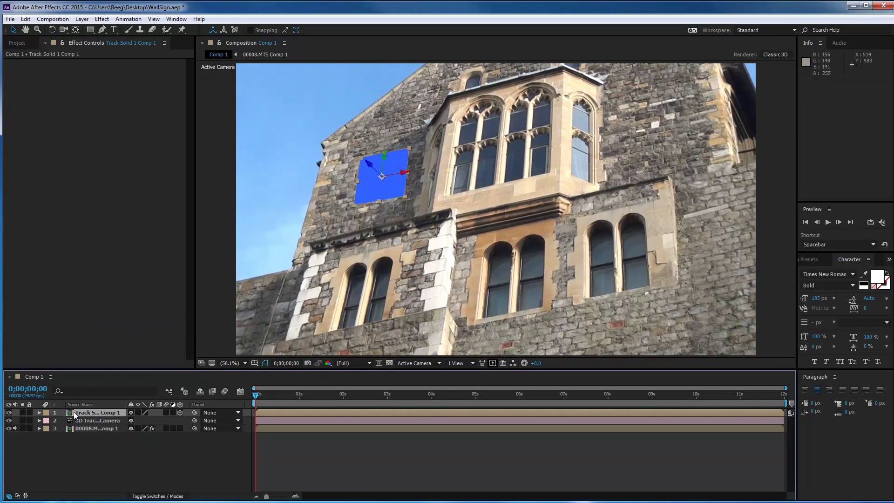
double_click(75, 413)
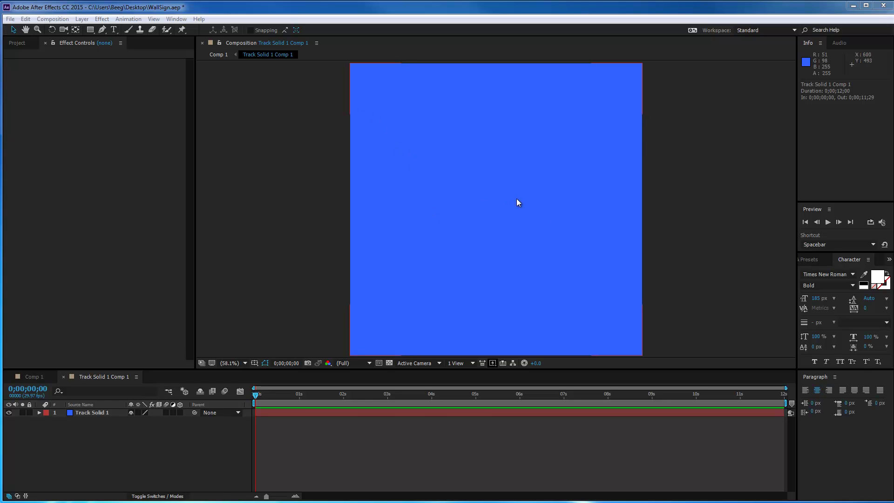
- Check the dimensions, frame rate and duration in the composition settings of Track Solid 1 Comp 1
click(62, 20)
click(278, 89)
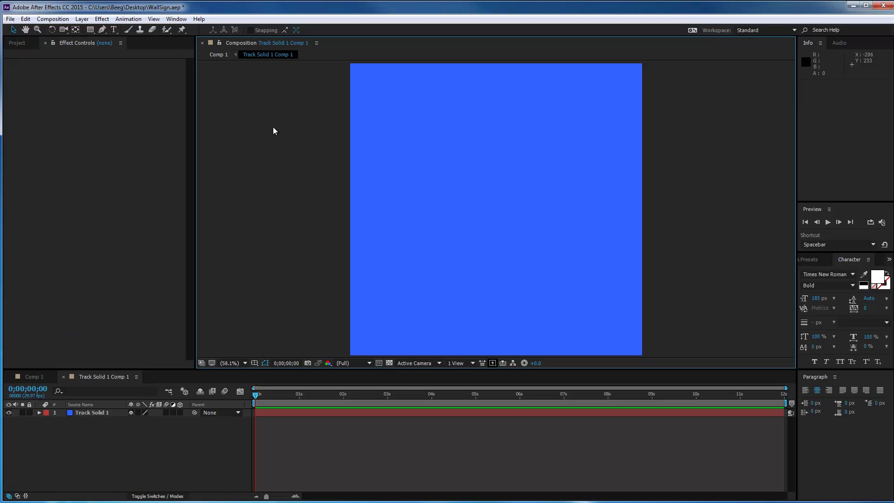
click(52, 19)
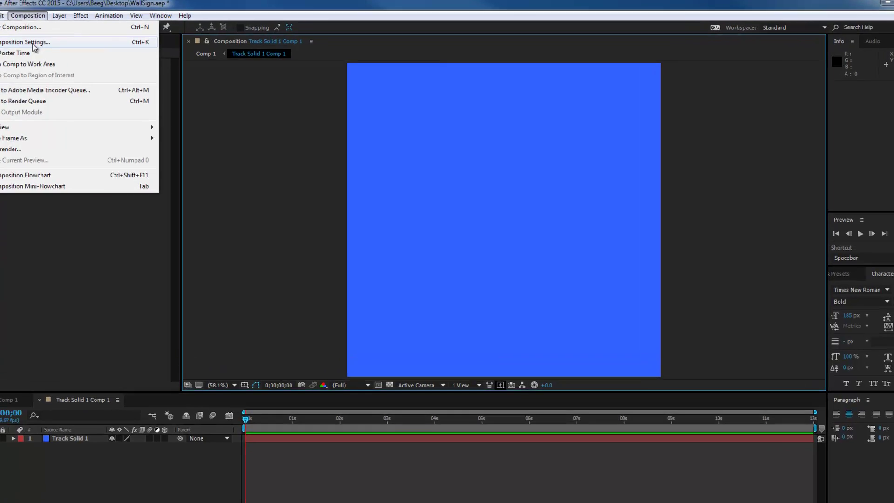
click(33, 43)
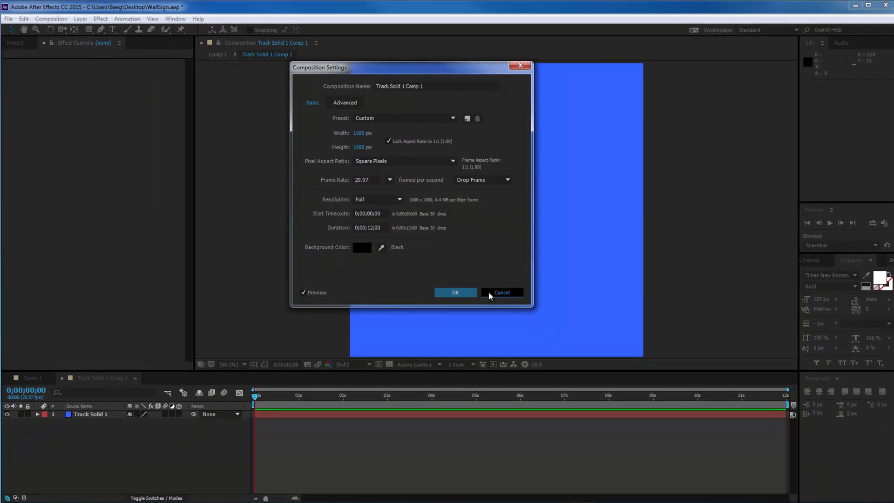
click(545, 409)
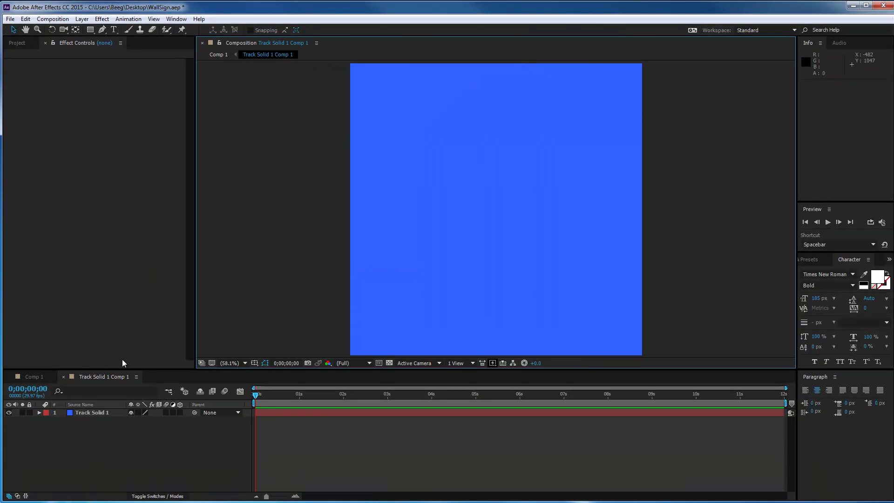
- Return to Comp 1 and scale the Track Solid 1 Comp 1 layer to 14%
click(47, 376)
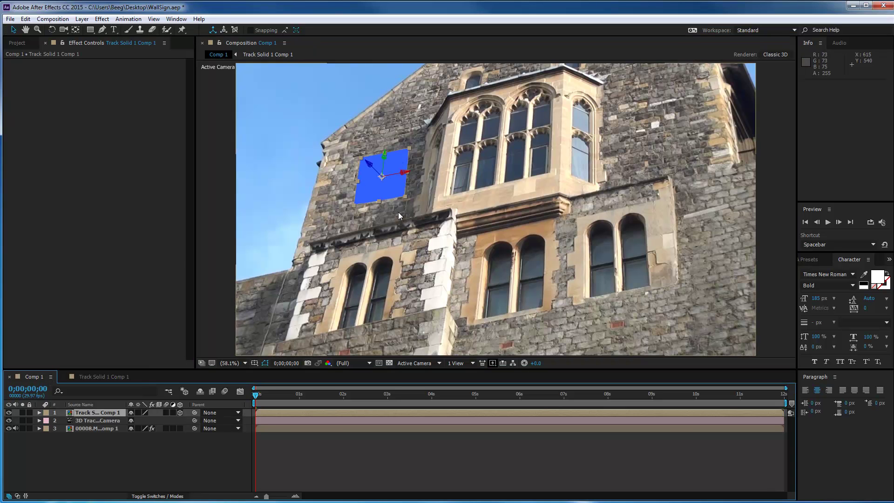
click(39, 413)
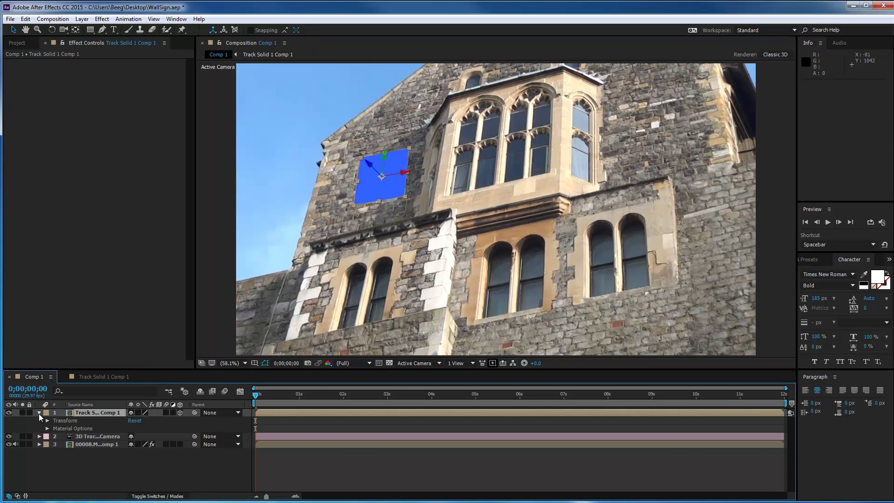
click(47, 421)
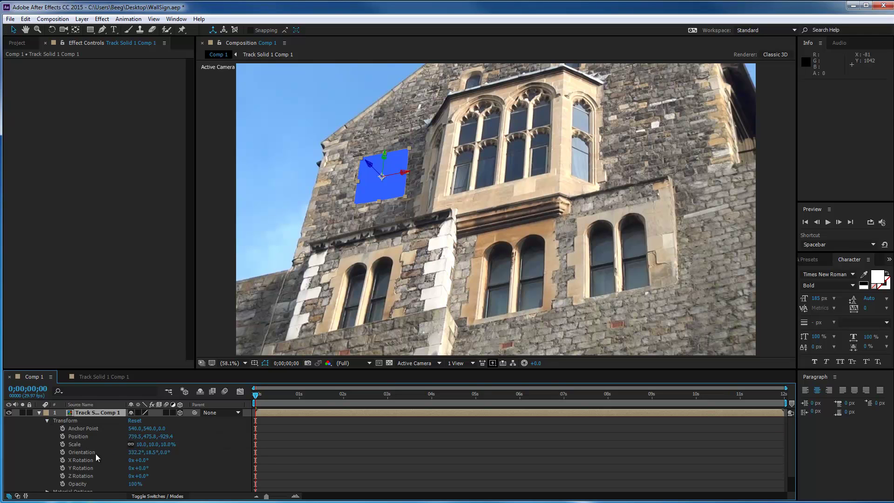
drag(167, 446, 169, 448)
click(184, 391)
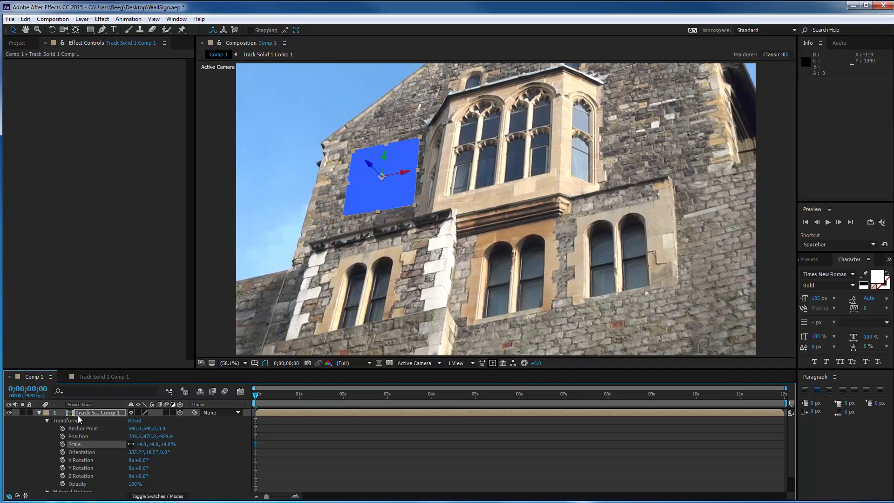
- In Track Solid 1 Comp 1, add the centred white text "Keep Calm and Stay Off The Walls" and hide the blue solid layer
click(95, 377)
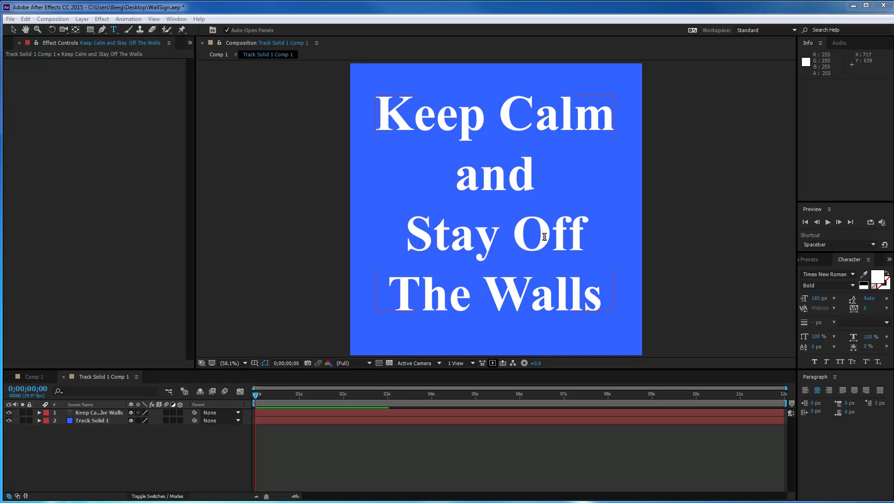
click(92, 421)
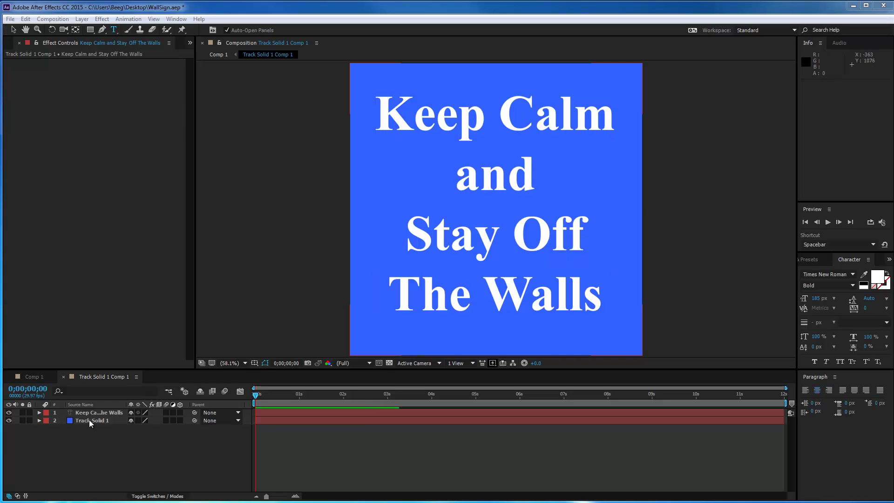
click(89, 420)
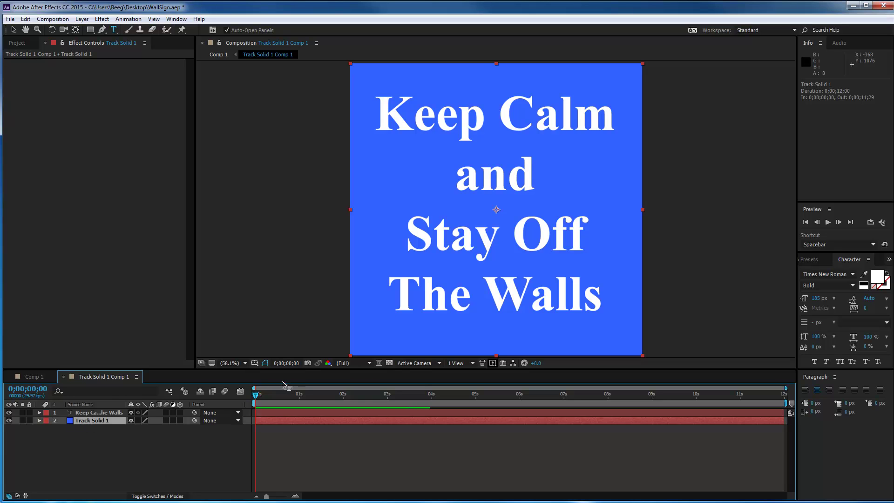
click(9, 420)
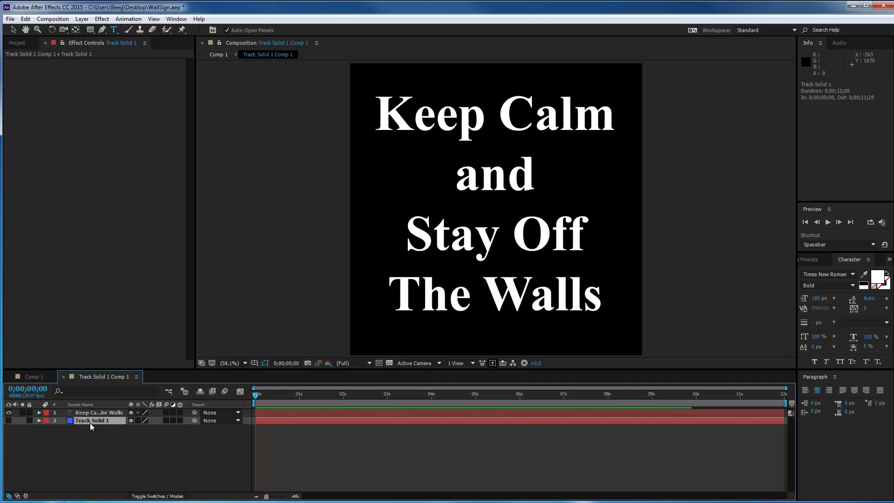
- In Comp 1, show the Modes column and set the blending mode of the Track Solid 1 Comp 1 layer to Overlay
click(38, 381)
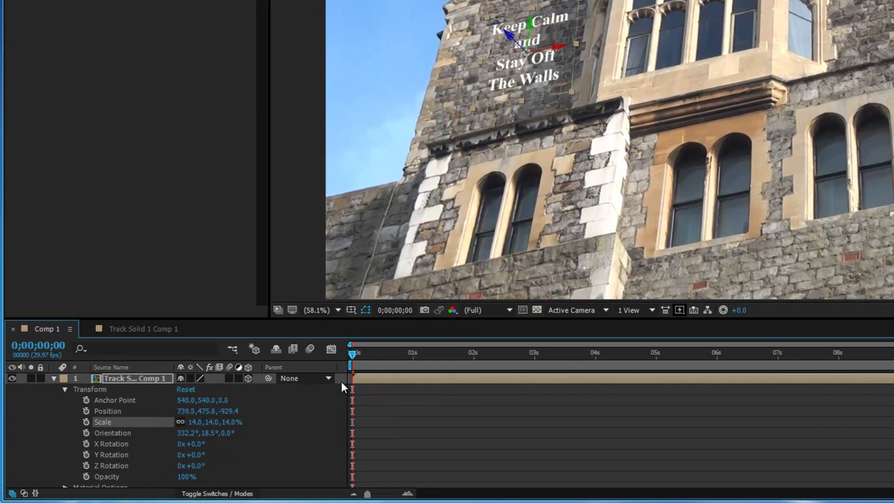
right_click(251, 412)
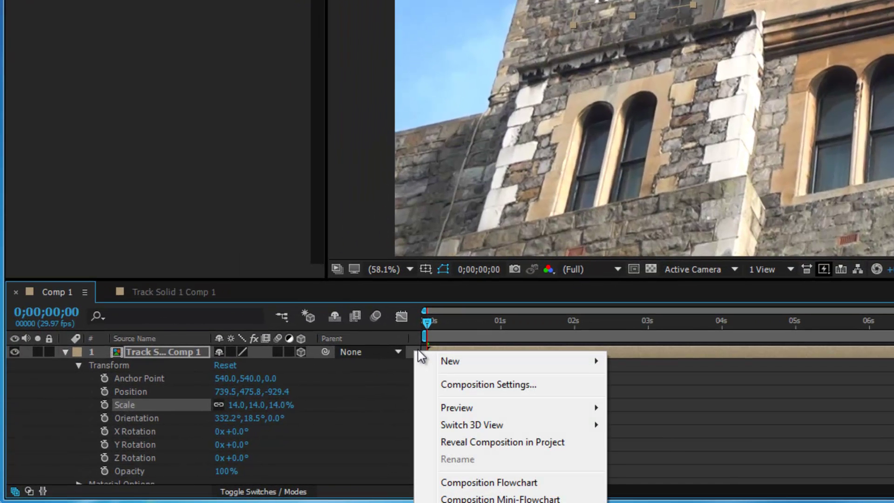
right_click(419, 351)
right_click(412, 336)
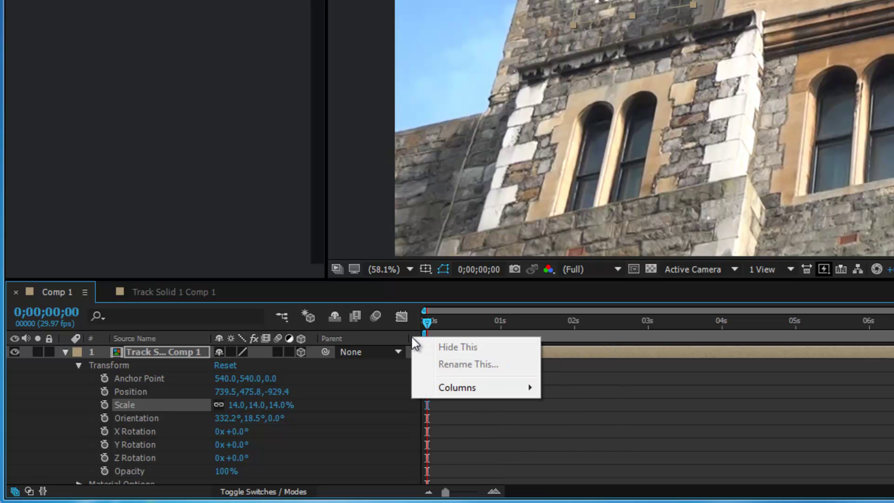
mouse_move(456, 391)
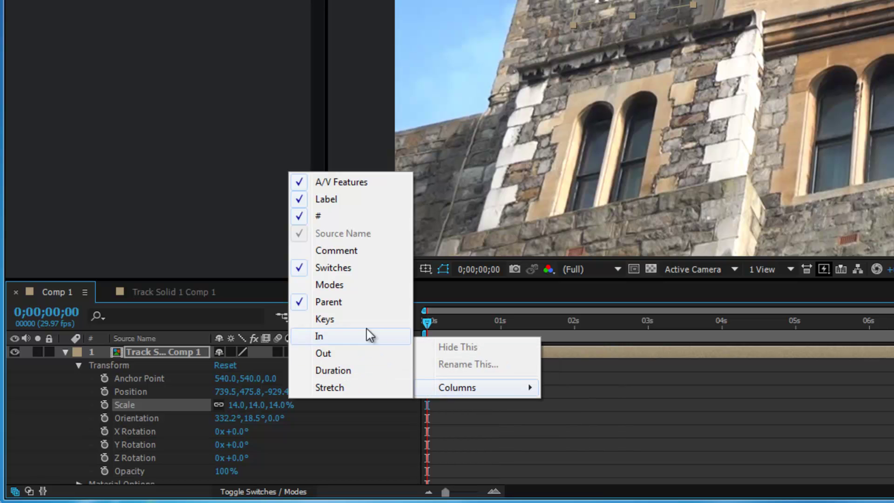
click(331, 285)
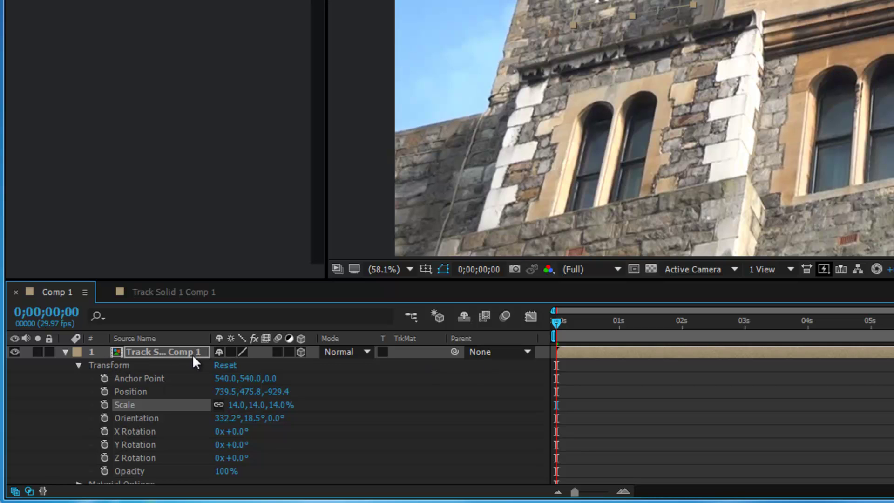
click(367, 352)
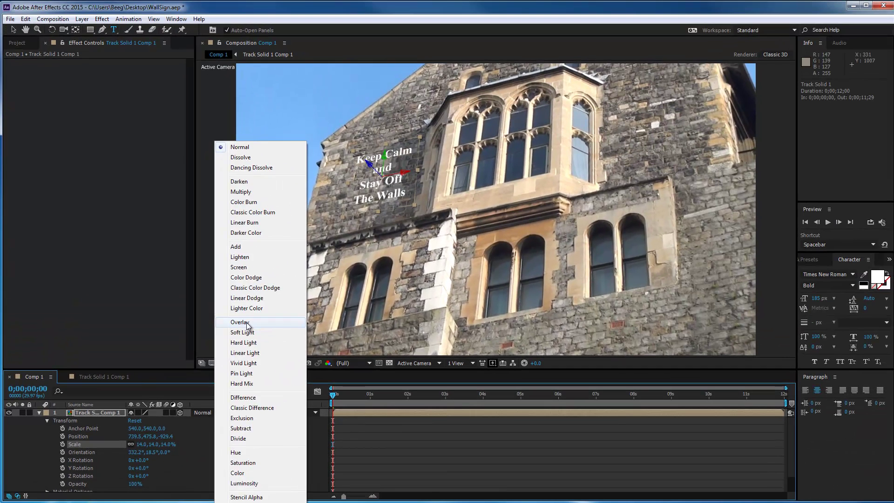
click(292, 289)
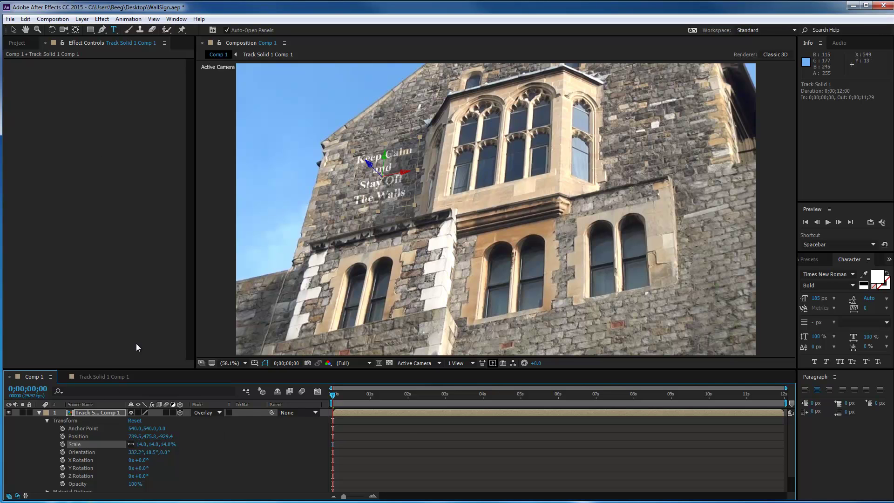
- Apply Corner Pin to Track Solid 1 Comp 1 with corners at about (52, -13), (1117, 16), (-16, 1070) and (1069, 1030), leaving nothing selected
click(102, 19)
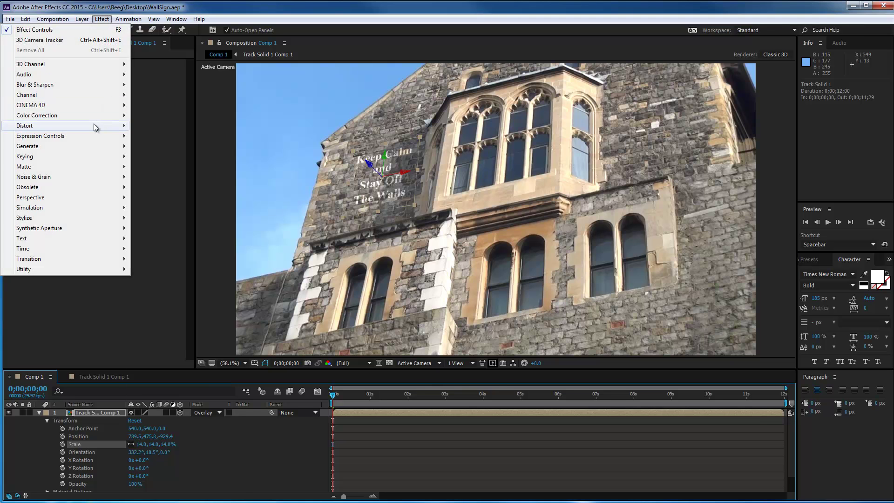
mouse_move(100, 125)
click(157, 290)
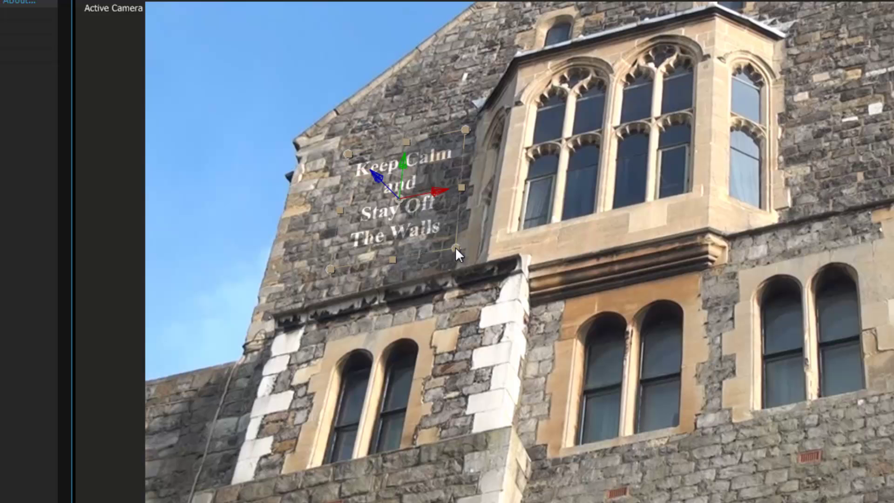
drag(454, 247, 454, 241)
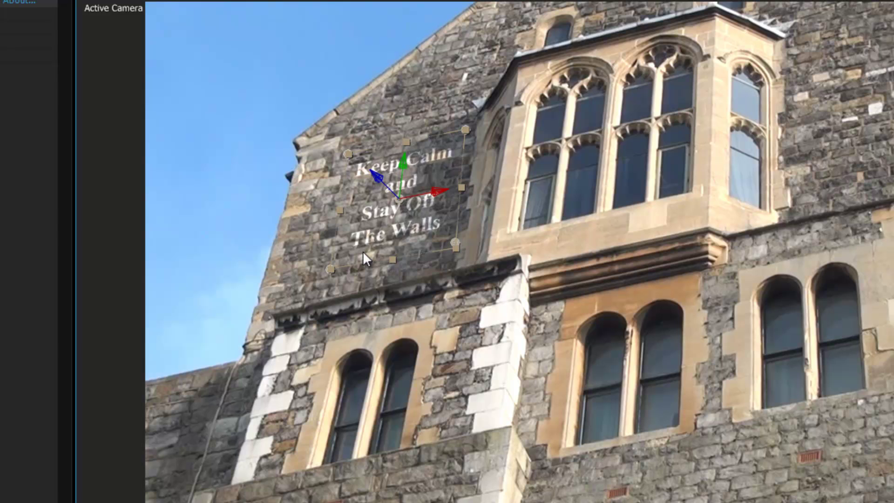
mouse_move(328, 264)
mouse_down()
mouse_move(326, 273)
mouse_move(326, 263)
mouse_up()
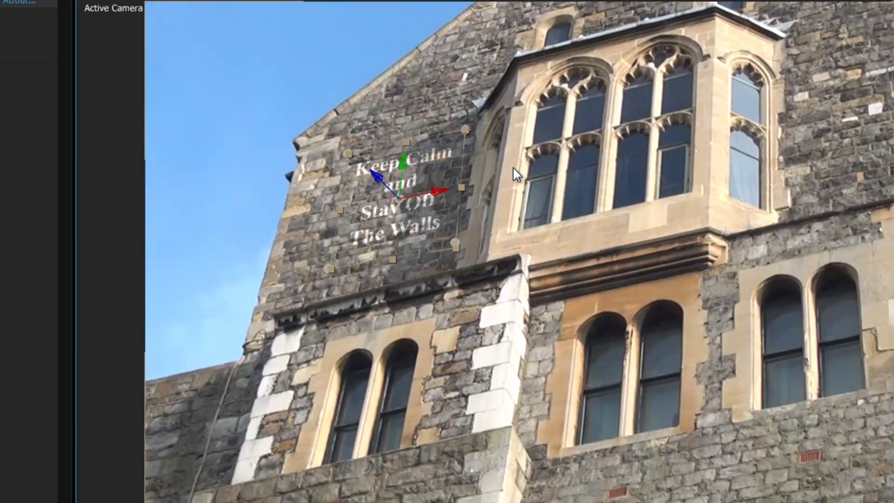
drag(467, 127, 473, 127)
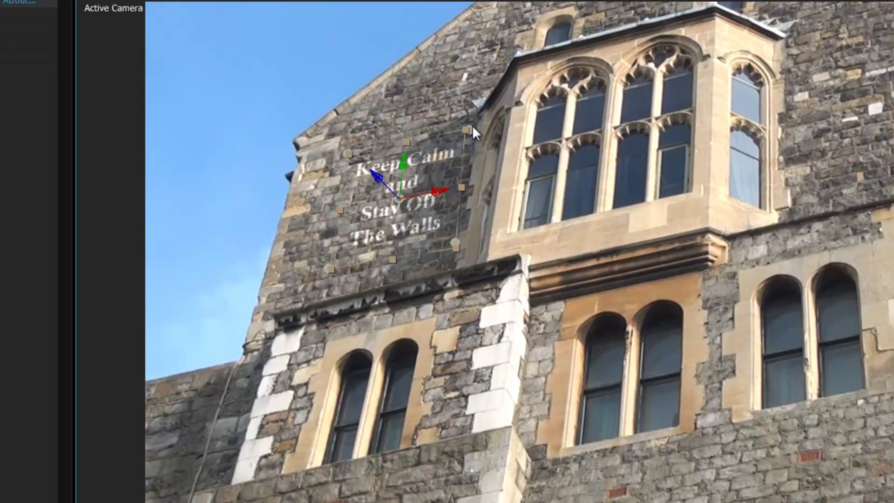
drag(348, 149, 354, 147)
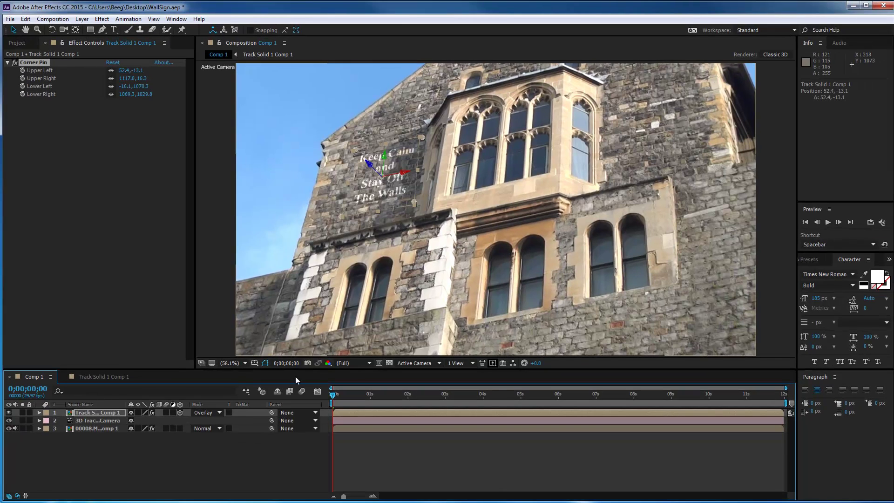
click(231, 462)
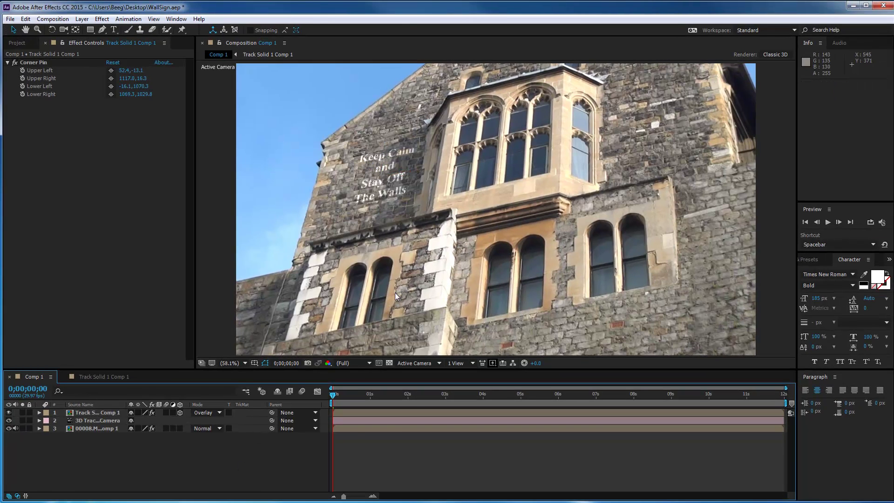
- Compare the text's alignment with the wall at the start and near the end of the clip, with the Track Solid 1 Comp 1 layer's transform properties expanded
click(698, 395)
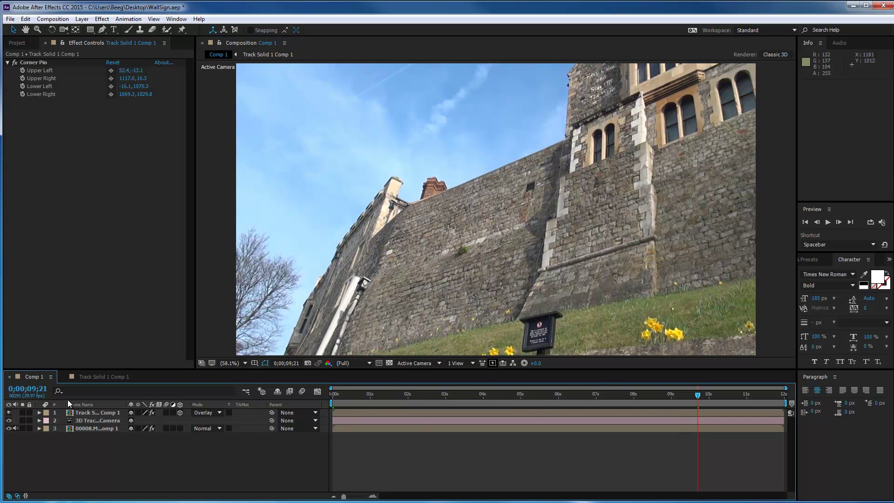
click(337, 394)
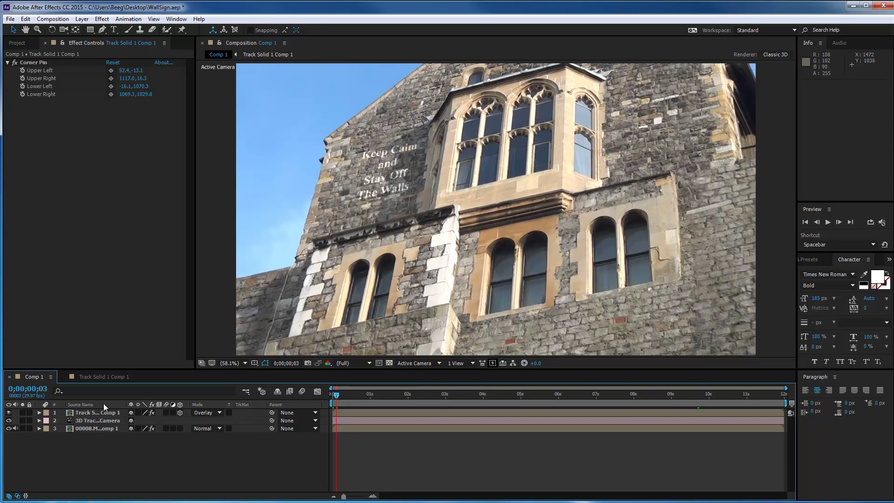
click(40, 413)
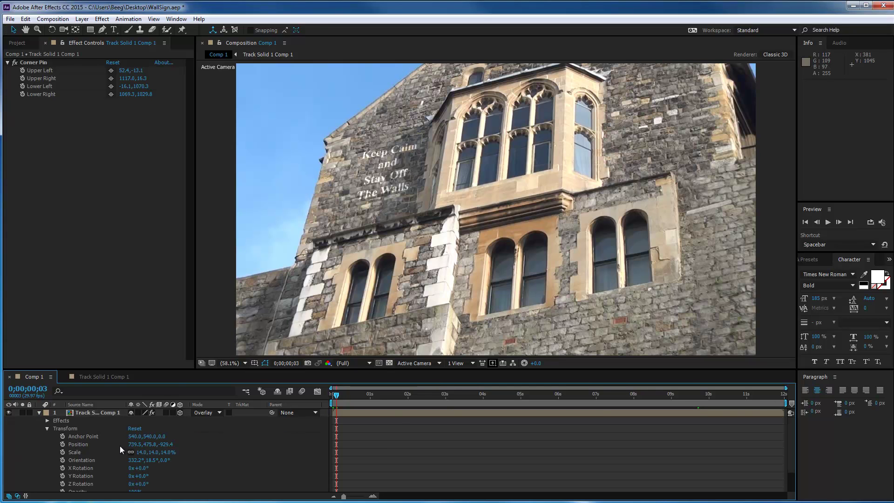
click(775, 395)
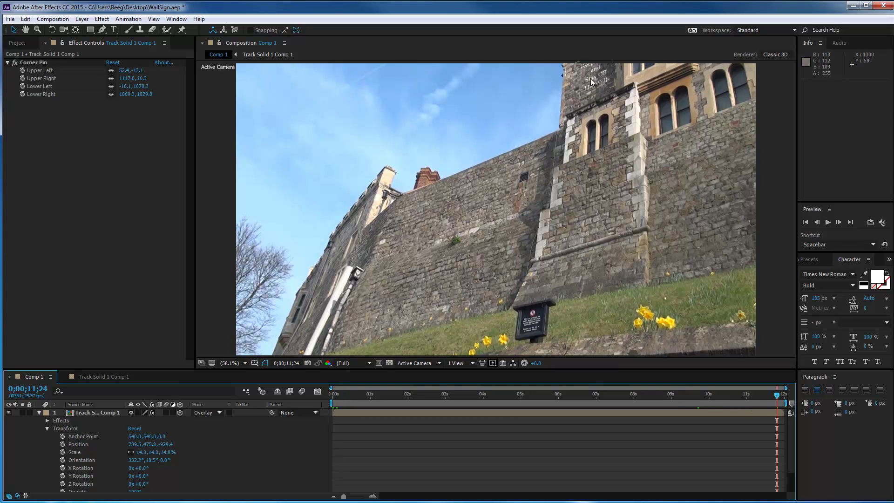
drag(767, 393, 730, 397)
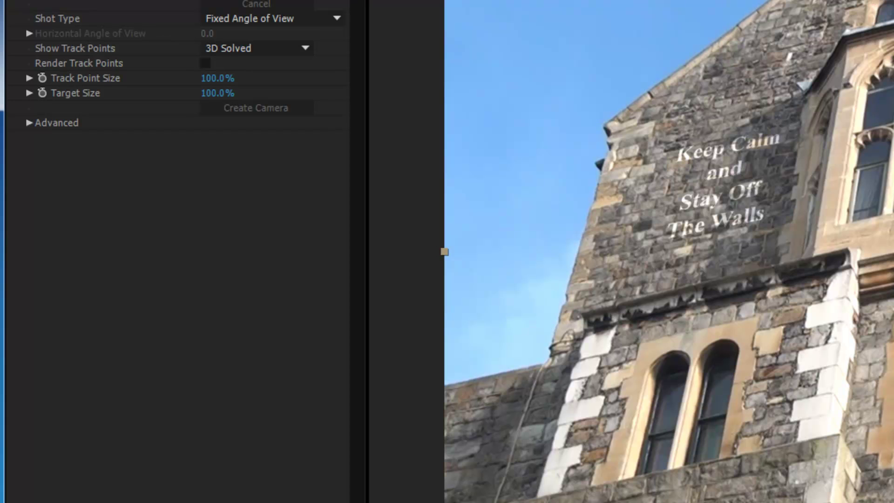
- Save the project and add Comp 1 to the render queue
key(alt+f)
click(43, 52)
key(alt+f)
mouse_move(64, 176)
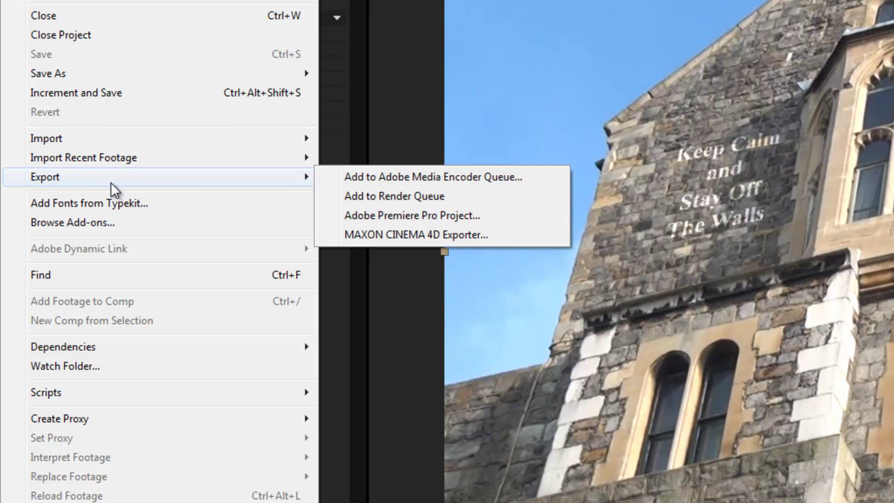
click(415, 200)
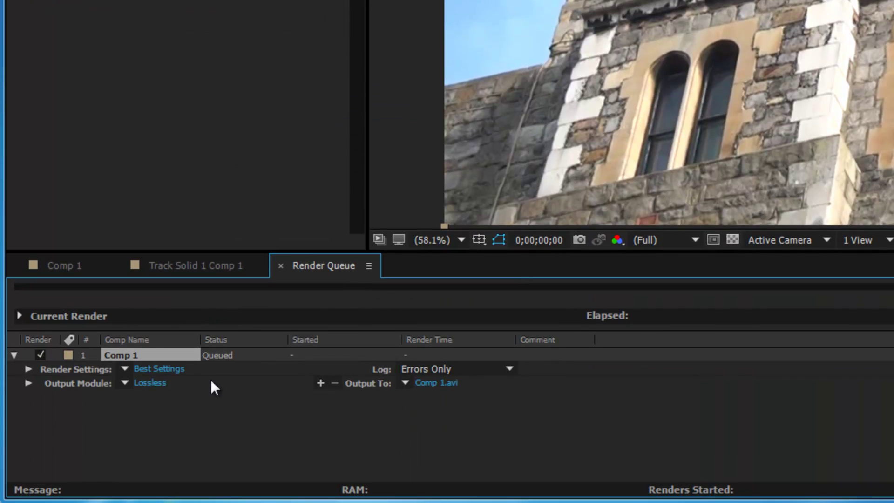
- Examine the output formats offered in the Output Module settings of the queued Comp 1
click(150, 381)
click(472, 78)
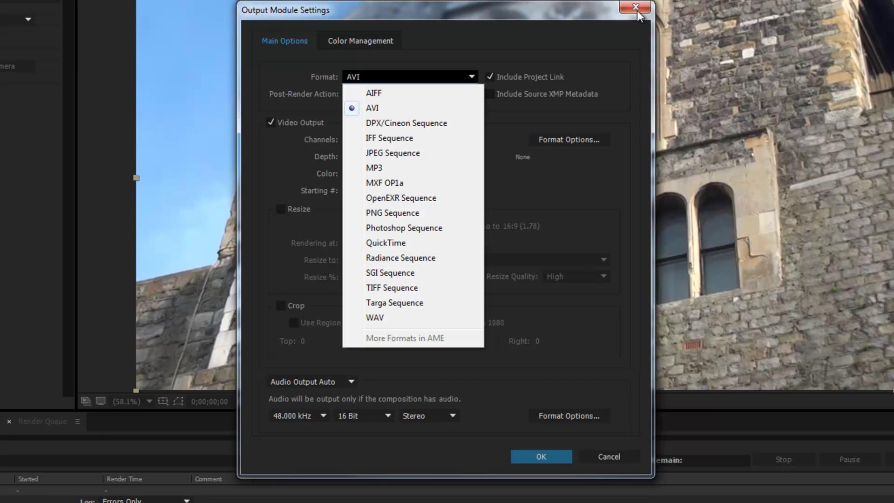
click(610, 458)
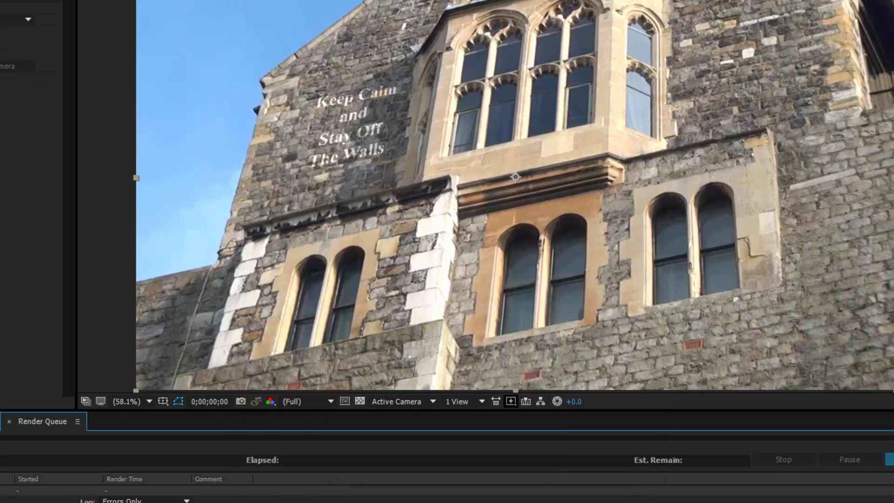
- Export Comp 1 to the Adobe Media Encoder queue and bring the encoder window into view
key(alt+f)
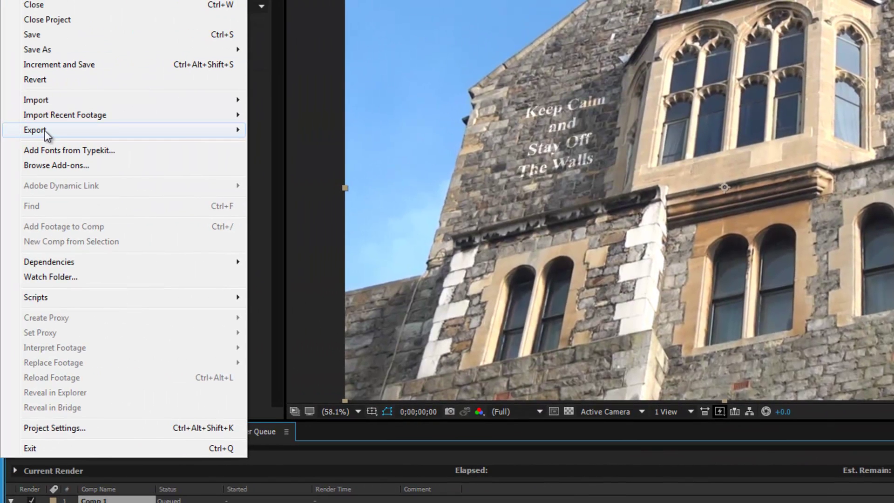
mouse_move(177, 131)
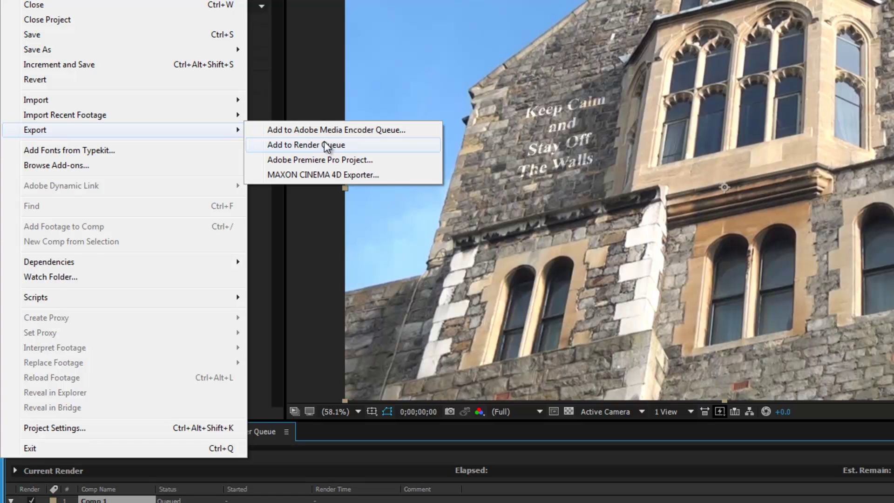
click(327, 130)
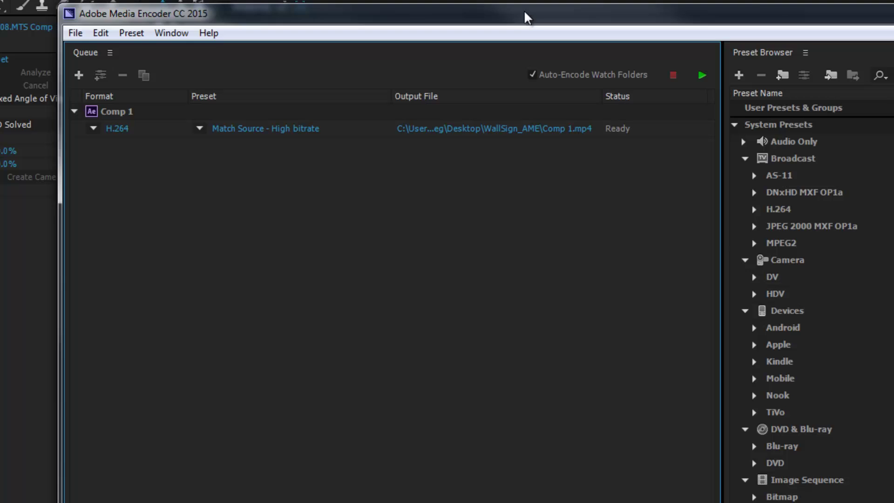
drag(524, 12, 466, 25)
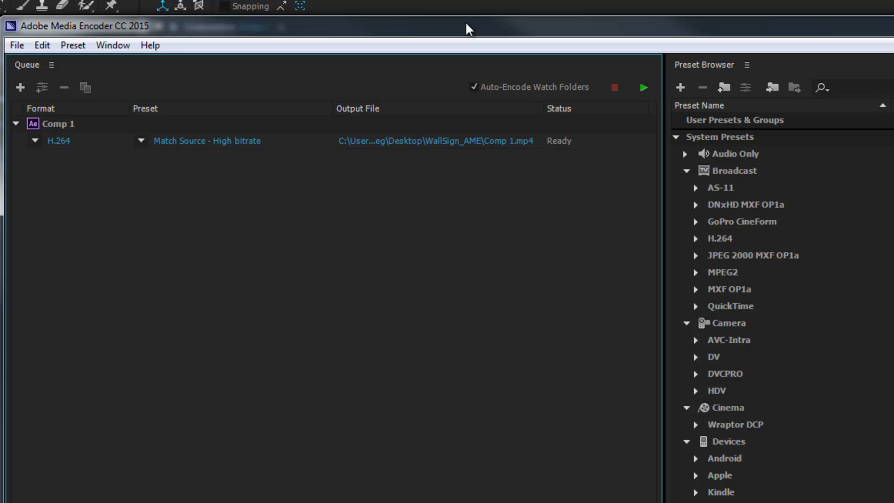
- Keep H.264 as the format for Comp 1 with the Match Source - High bitrate preset and start encoding the queue
click(36, 142)
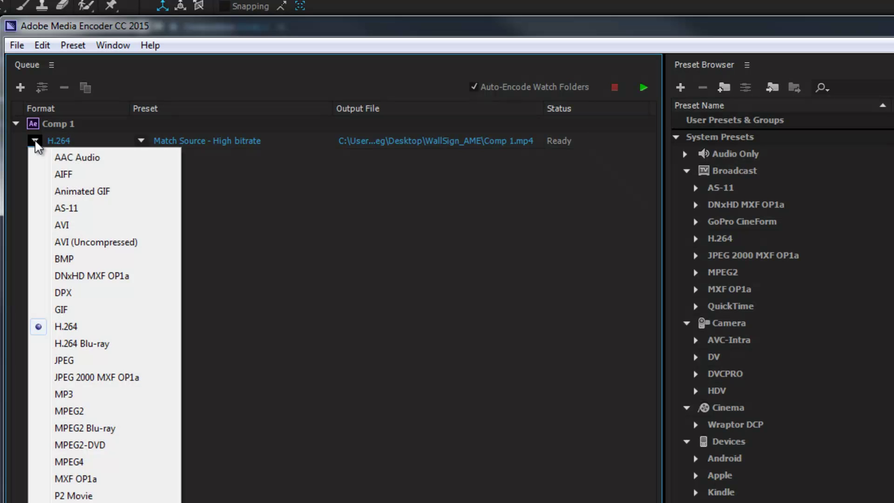
click(69, 328)
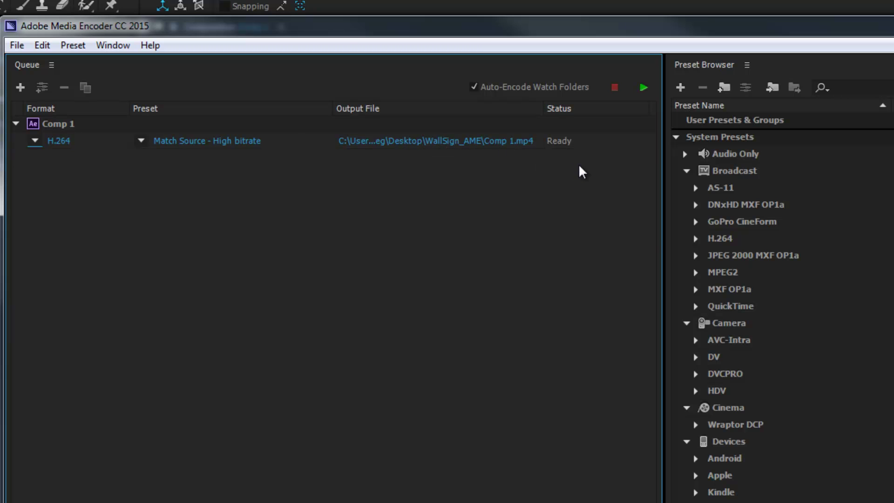
click(645, 93)
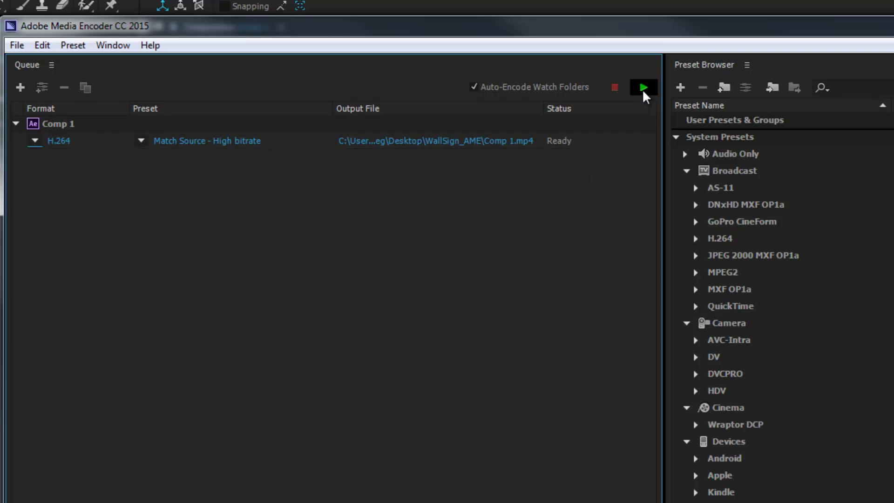
click(644, 95)
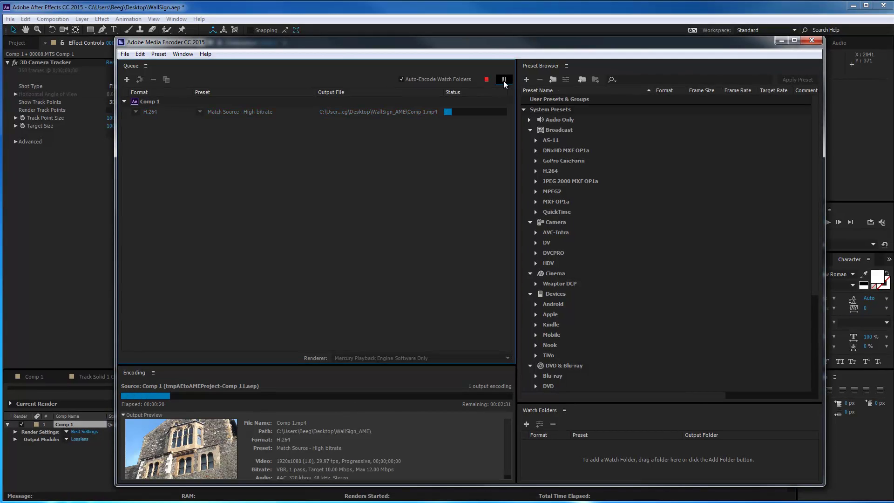
drag(457, 46, 480, 59)
drag(384, 60, 383, 51)
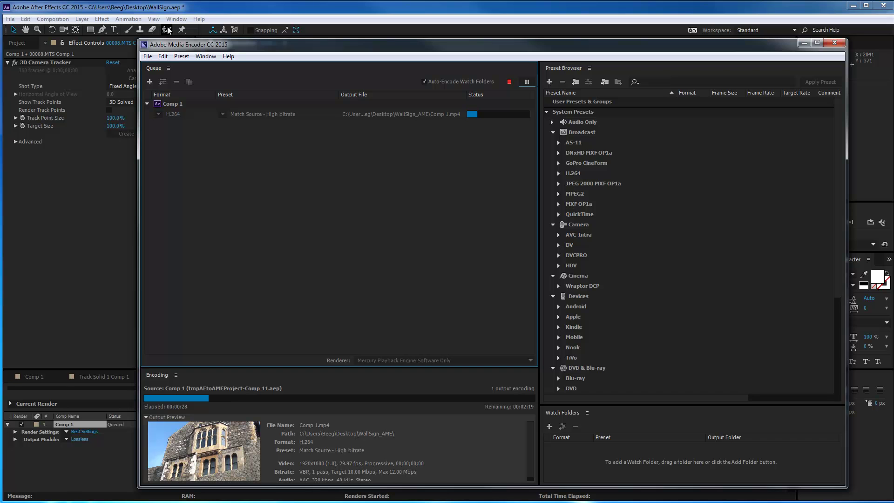
click(219, 9)
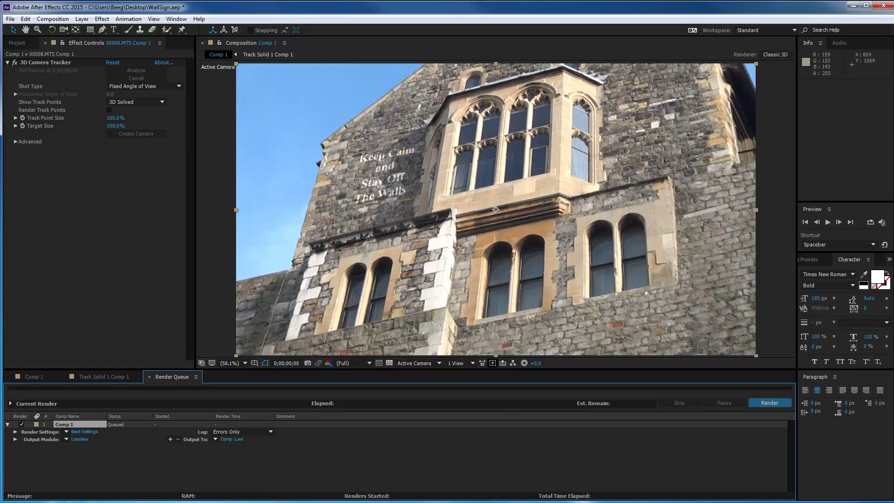
key(alt+Tab)
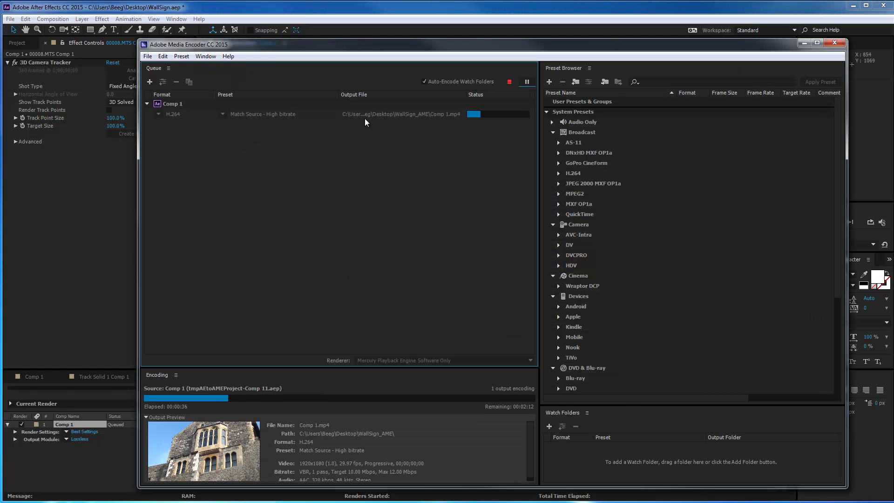
drag(263, 44, 259, 38)
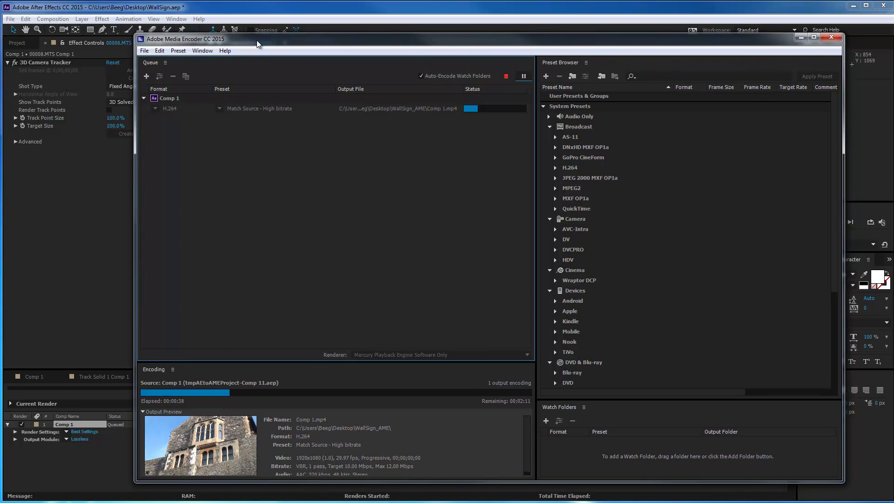
- Minimize Media Encoder, return to Comp 1 in After Effects and scrub from the start to about 0;00;05;09 to check the text's tracking
click(801, 37)
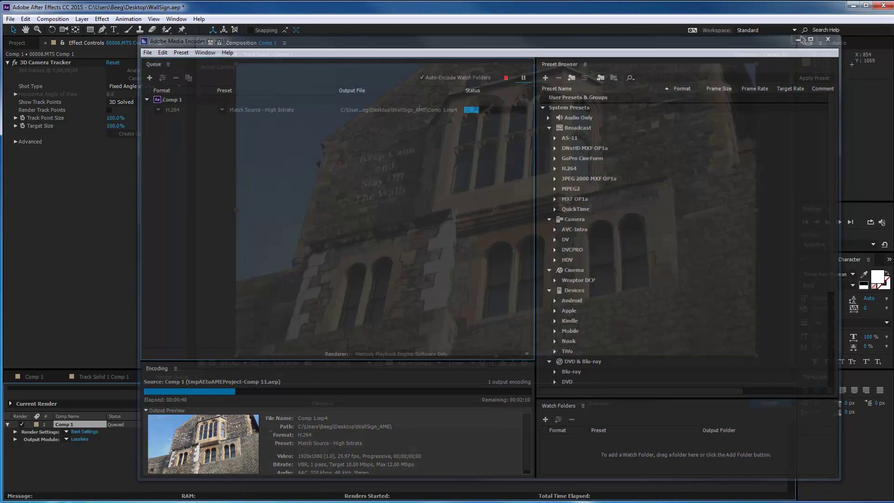
click(150, 376)
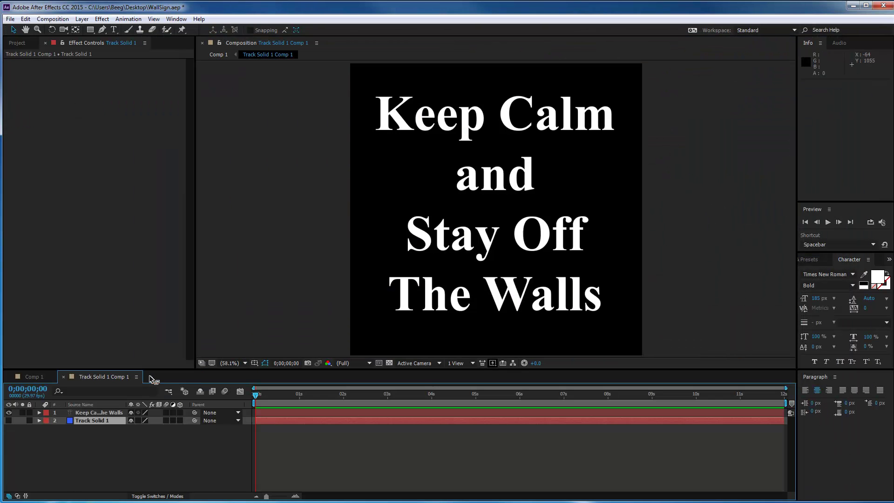
click(40, 376)
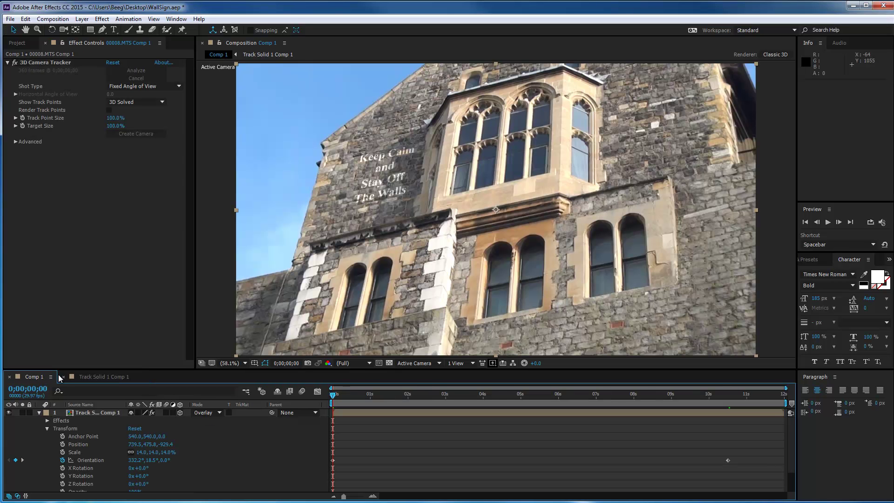
drag(334, 396, 537, 395)
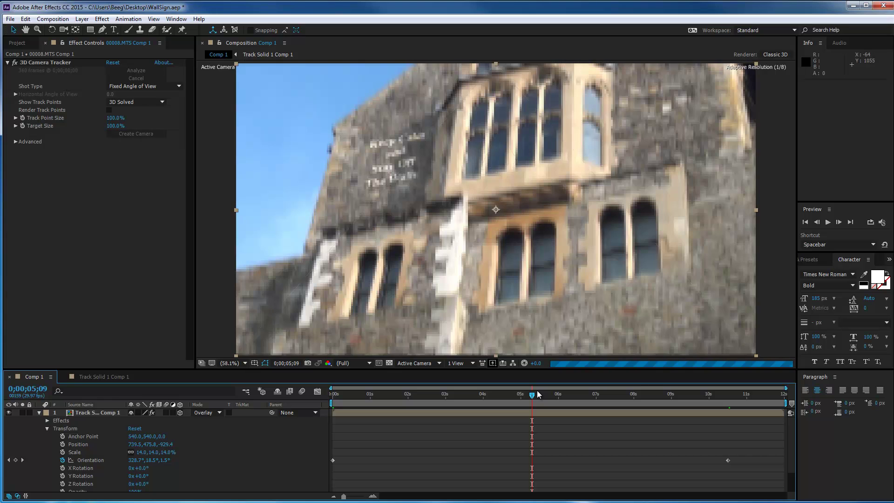